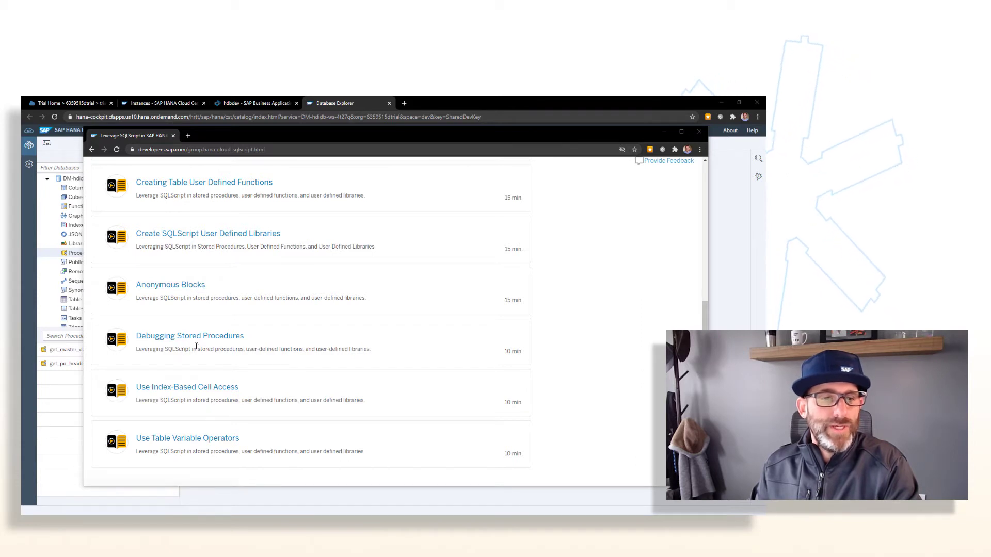
Step: Open the Anonymous Blocks tutorial and shrink it to a small floating window beside the Database Explorer
left_click(166, 289)
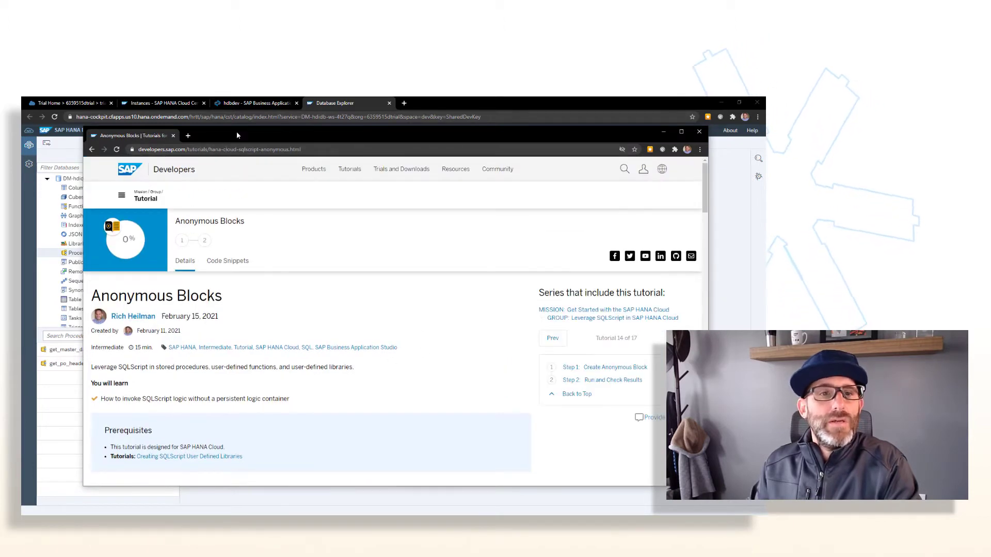
left_click_drag(232, 135, 762, 255)
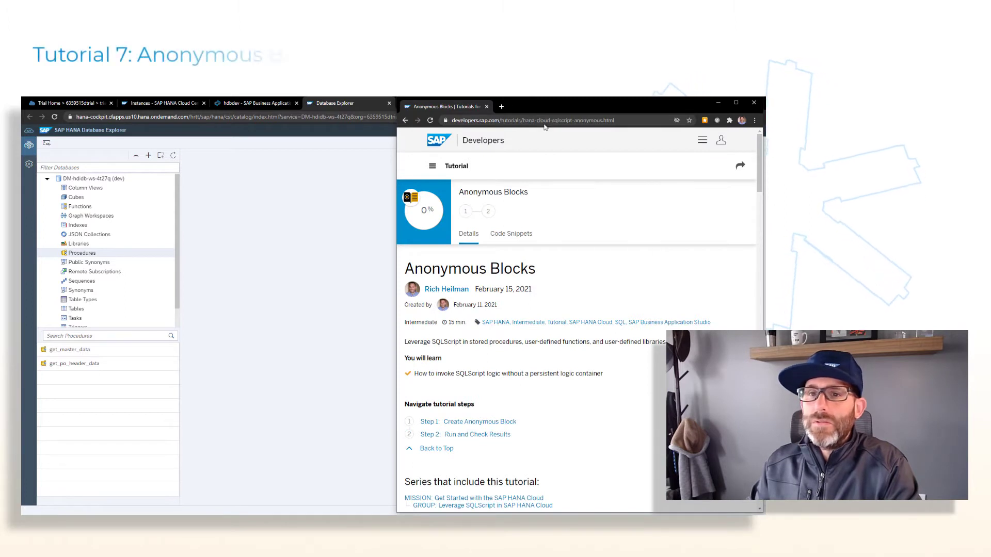
mouse_move(589, 106)
left_mouse_down()
mouse_move(697, 218)
mouse_move(763, 218)
left_mouse_up()
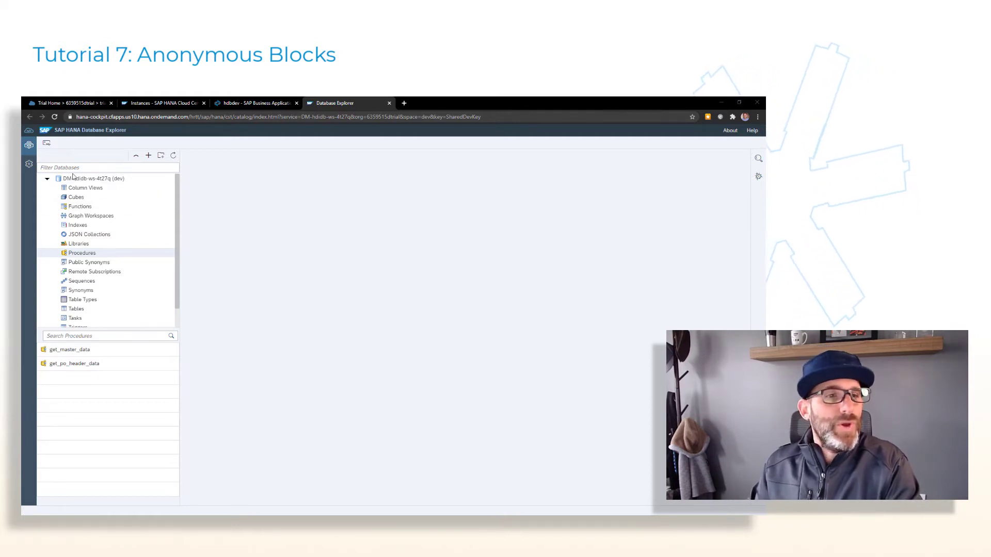
Step: Open a new SQL console for the anonymous block
left_click(48, 146)
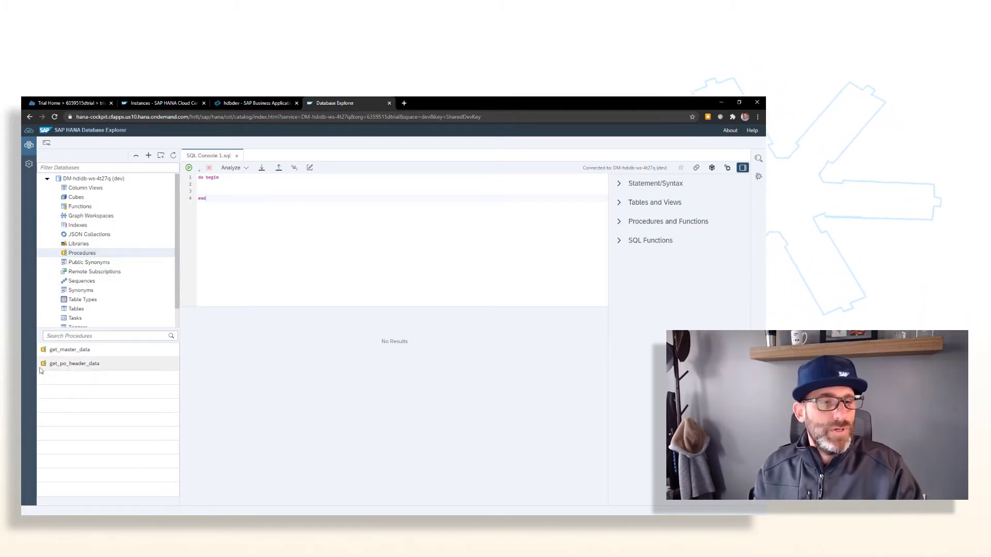
Step: Show get_po_header_data's CREATE statement and select its body, lines 14 to 38
left_click(96, 366)
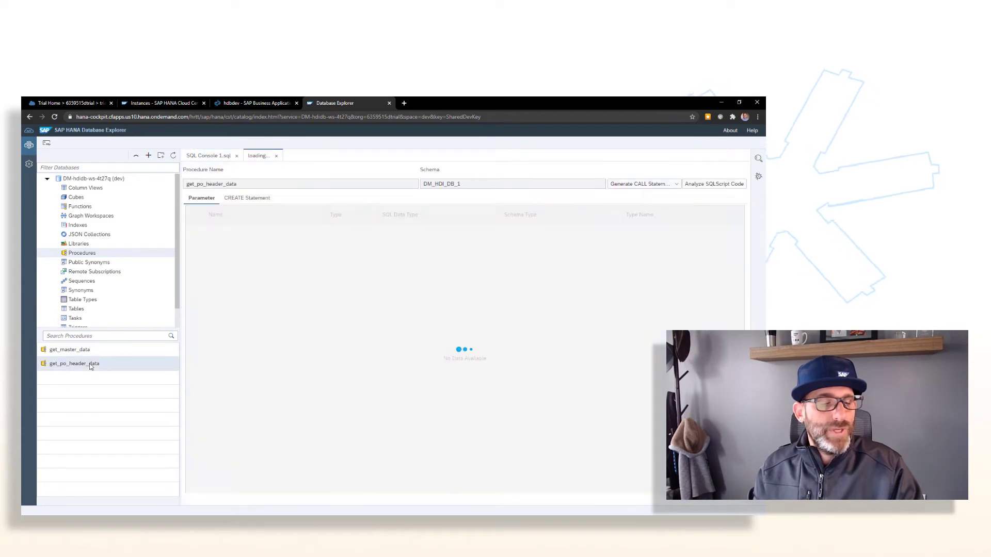
right_click(91, 367)
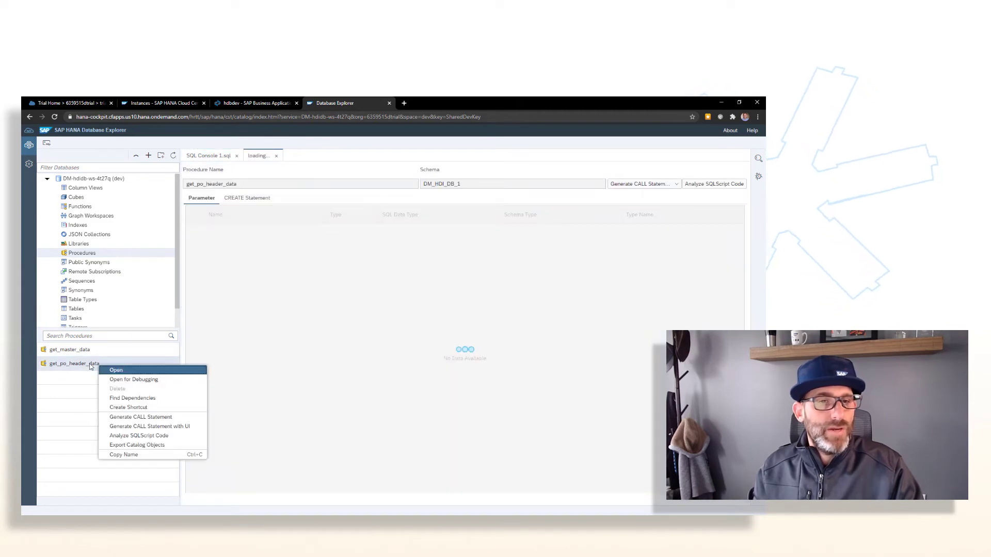
left_click(254, 201)
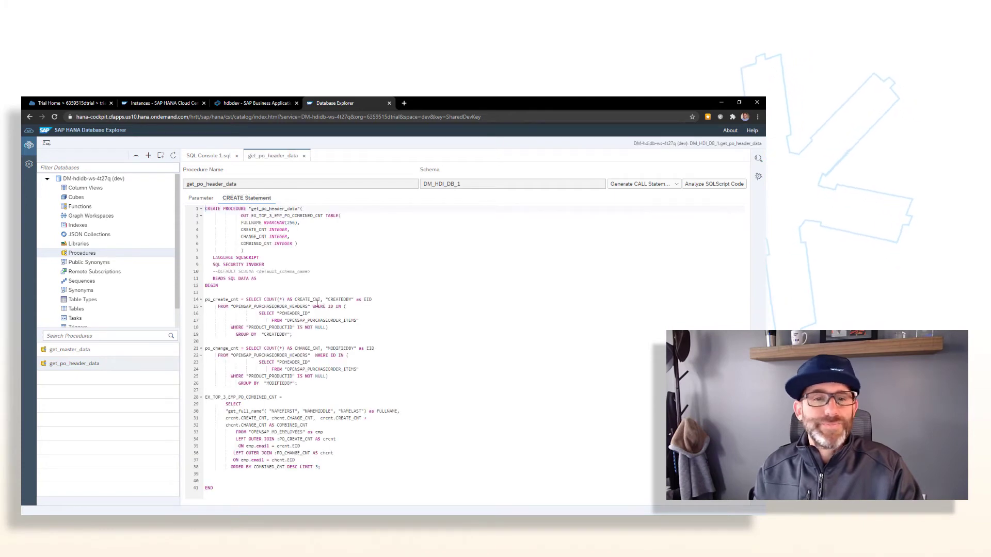
left_click_drag(331, 467, 204, 298)
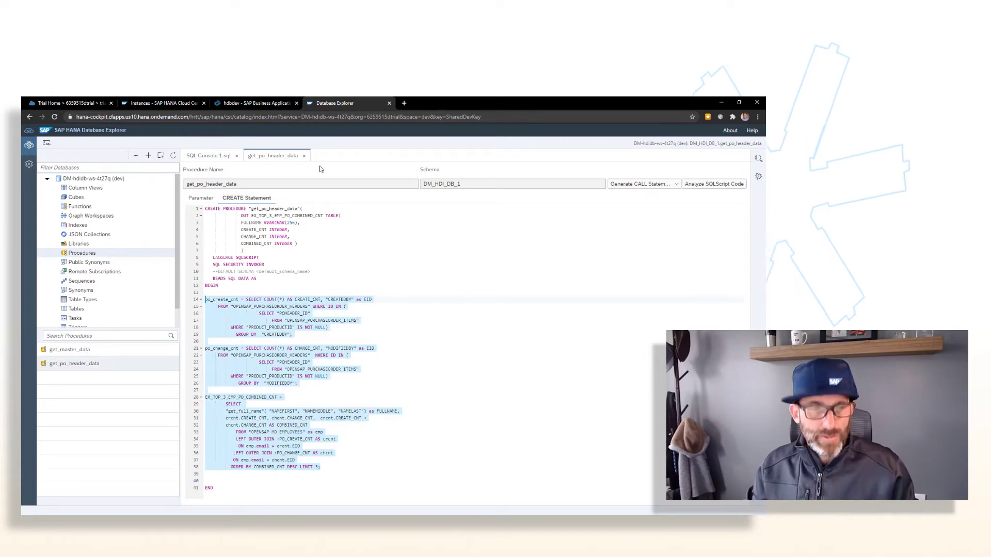
Step: Paste the procedure body inside the console's do begin … end block
left_click(207, 158)
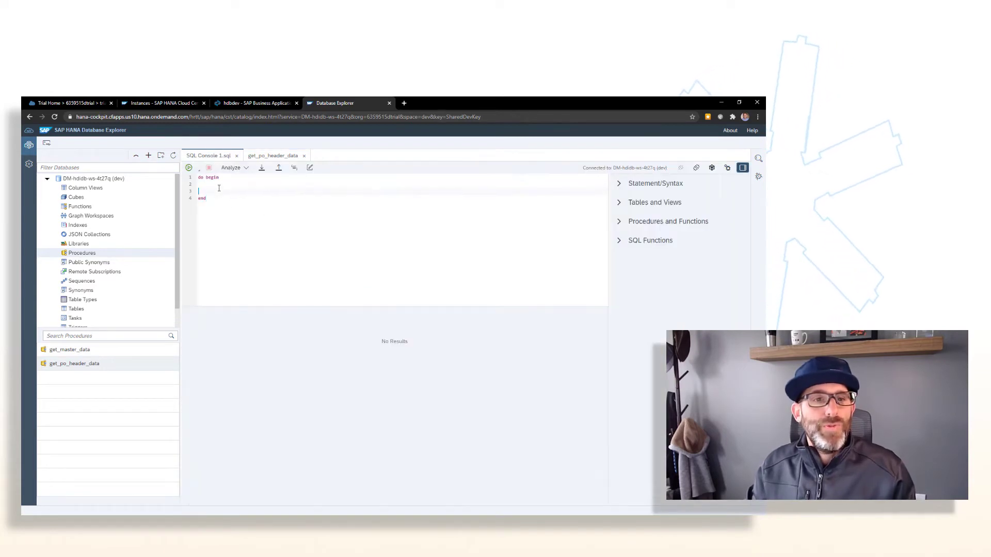
key("Return")
key("Return")
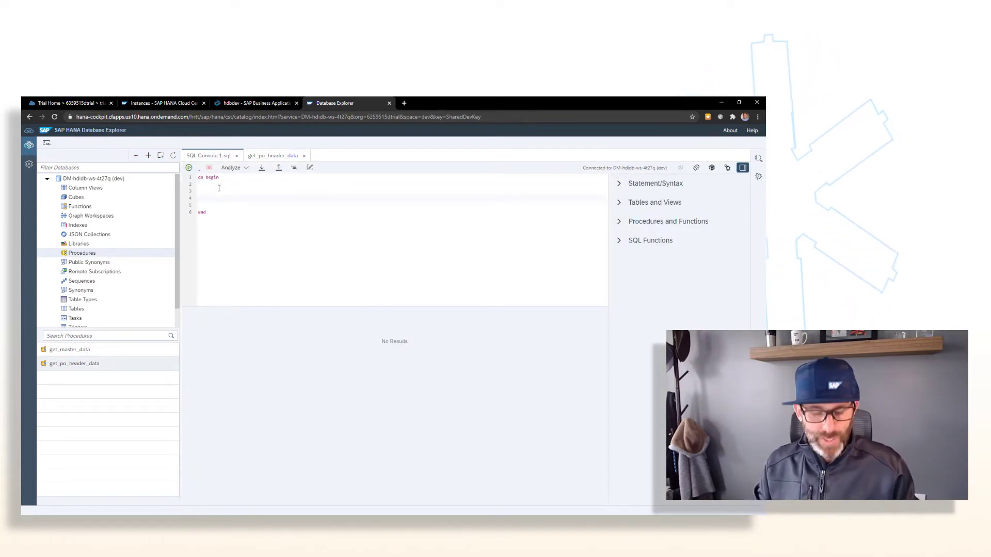
key("ctrl+v")
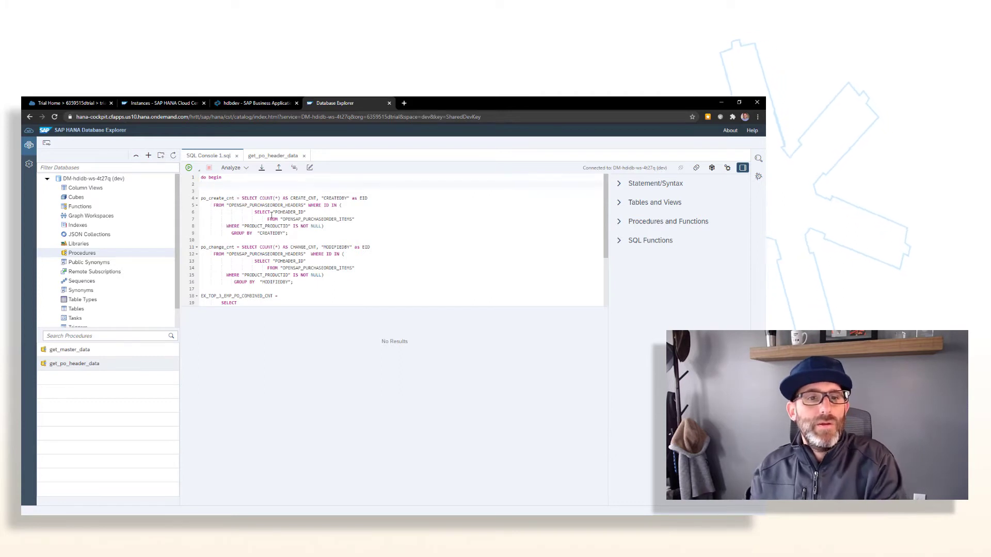
key("BackSpace")
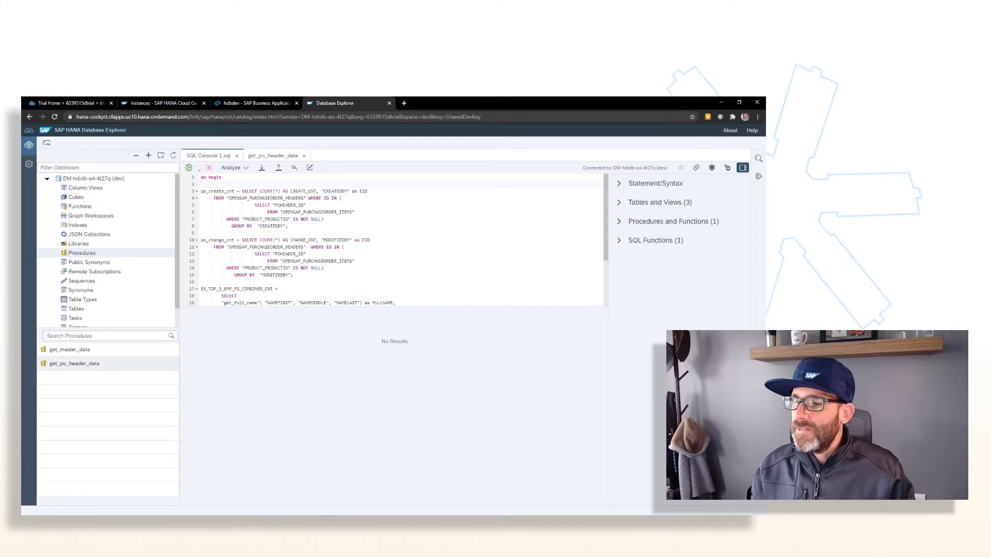
left_click(275, 157)
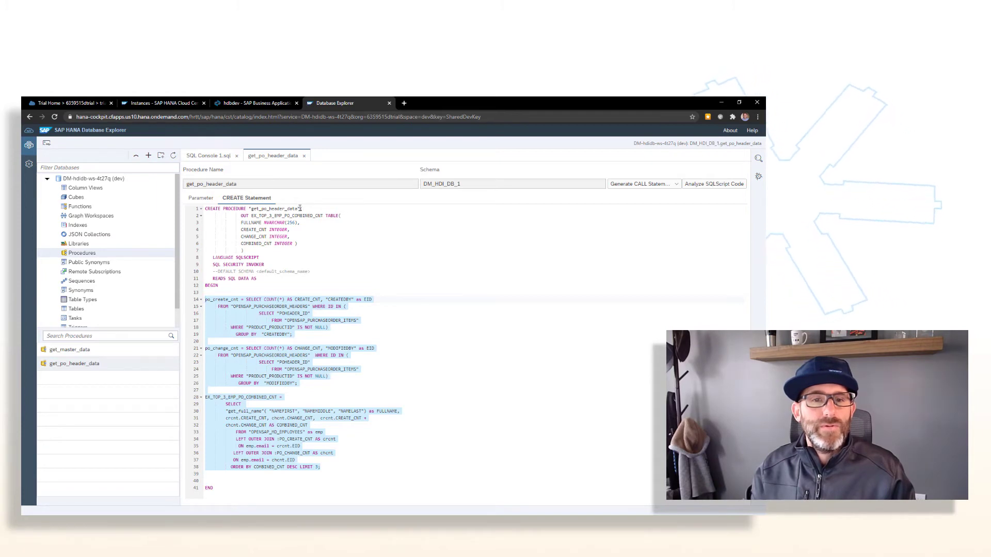
Step: Paste the procedure's parameter declarations after 'do (' with begin on its own line
left_click_drag(301, 207, 300, 246)
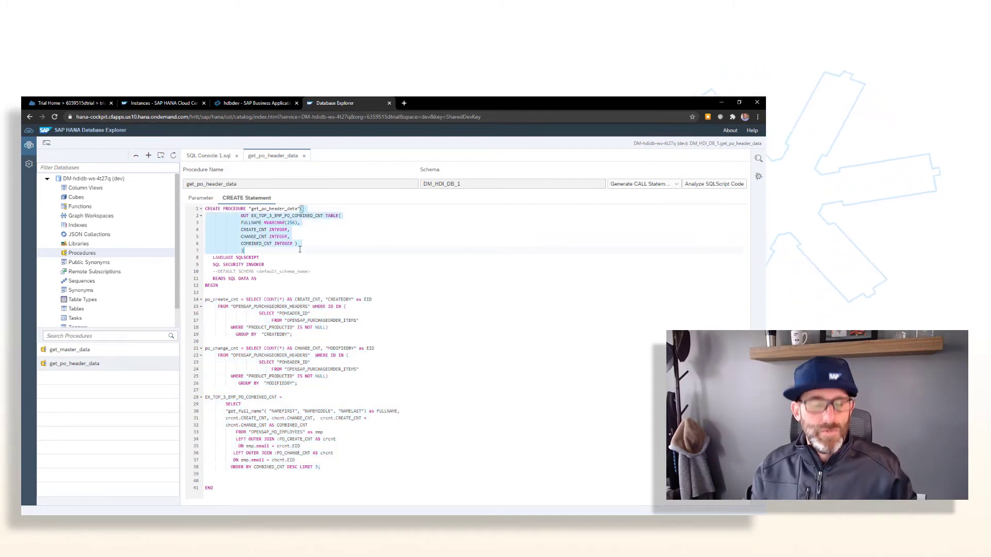
left_click(208, 155)
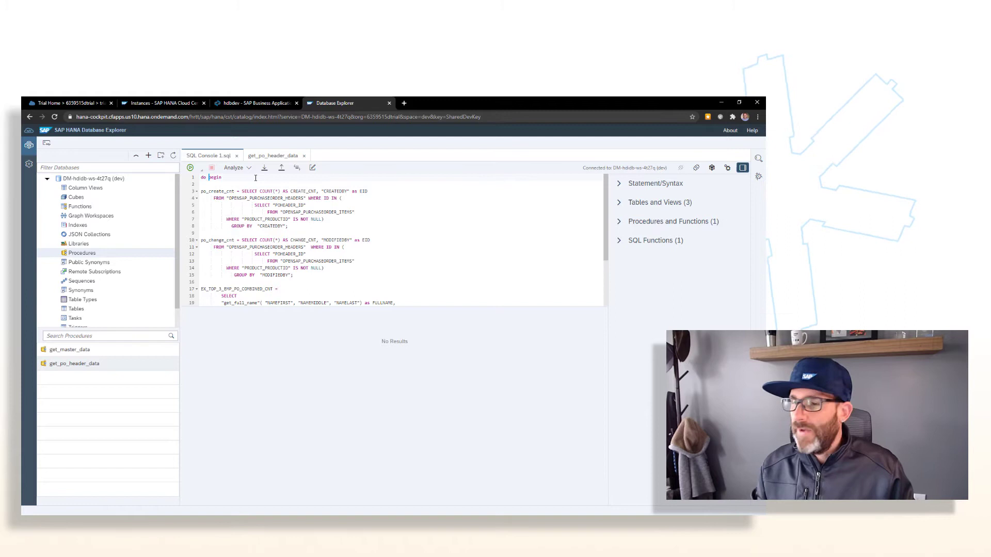
key("ctrl+v")
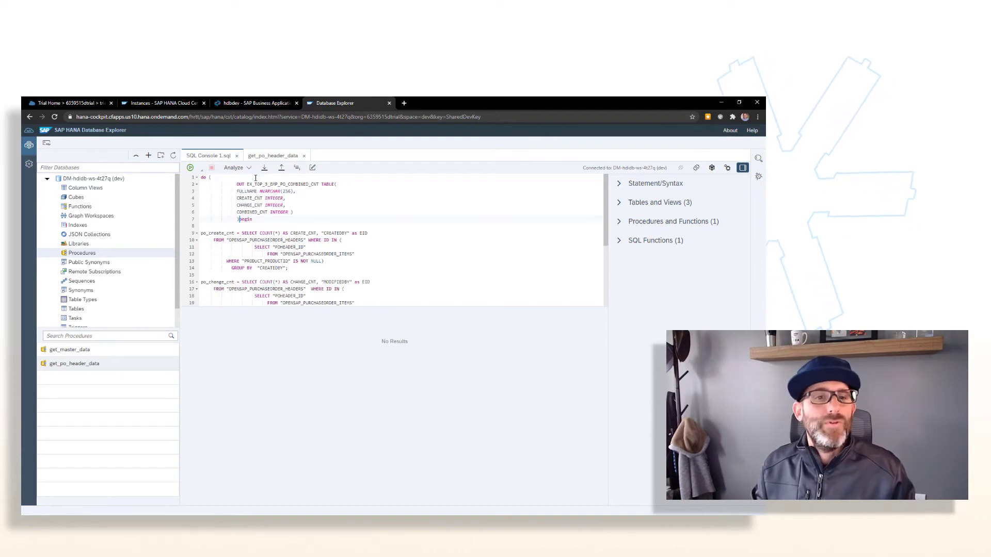
key("Return")
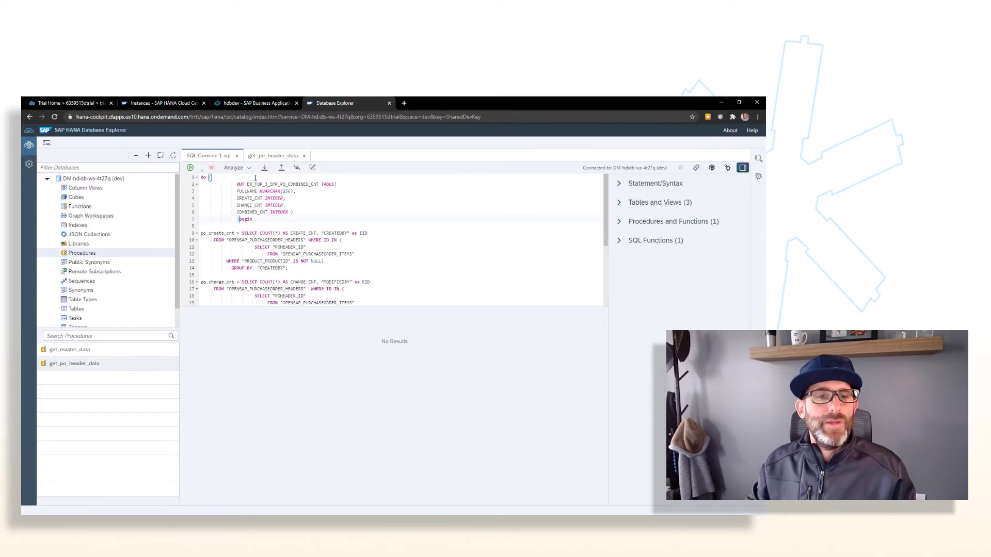
key("Tab")
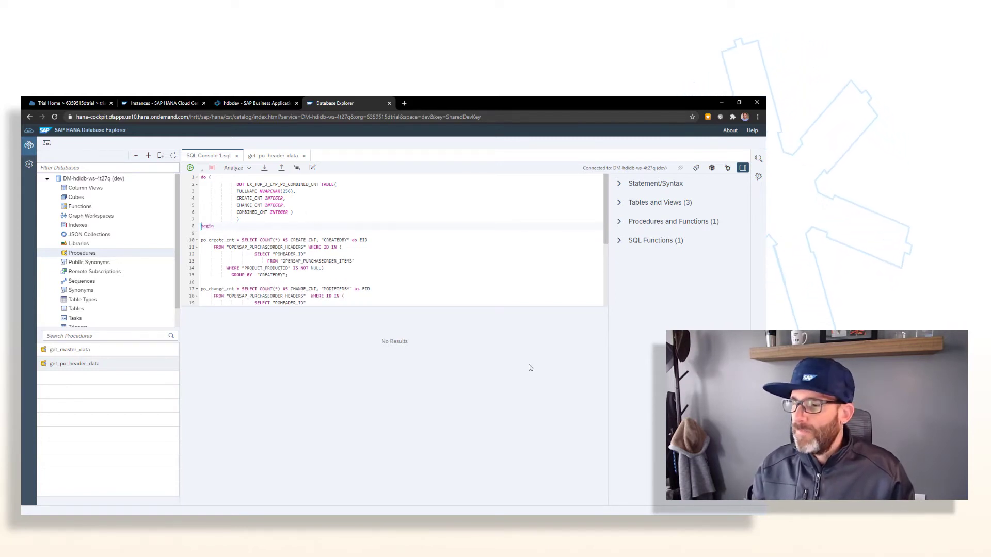
Step: Tidy the parameter line ending with '=> ?' and enlarge the editor to show the whole block
left_click(312, 212)
type("=> ?")
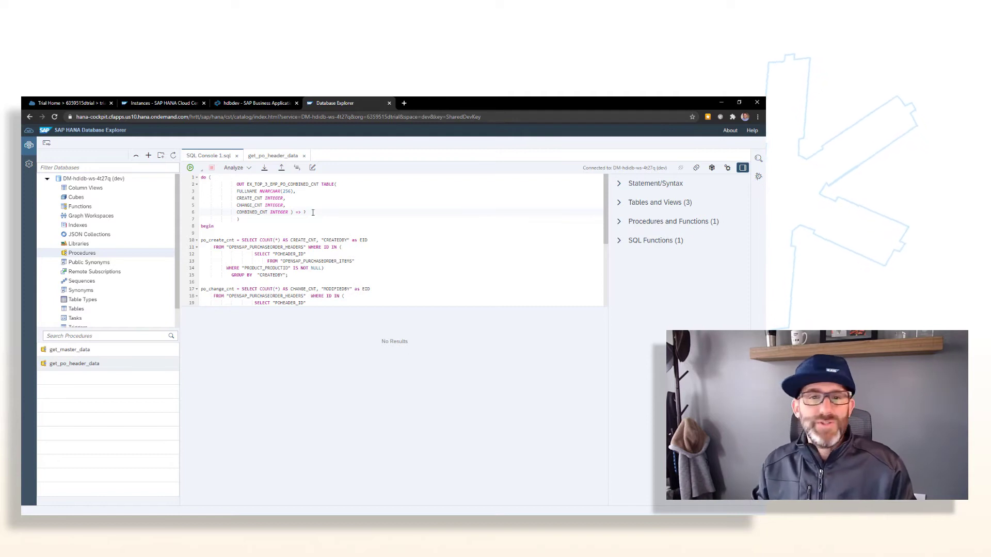
key("Delete")
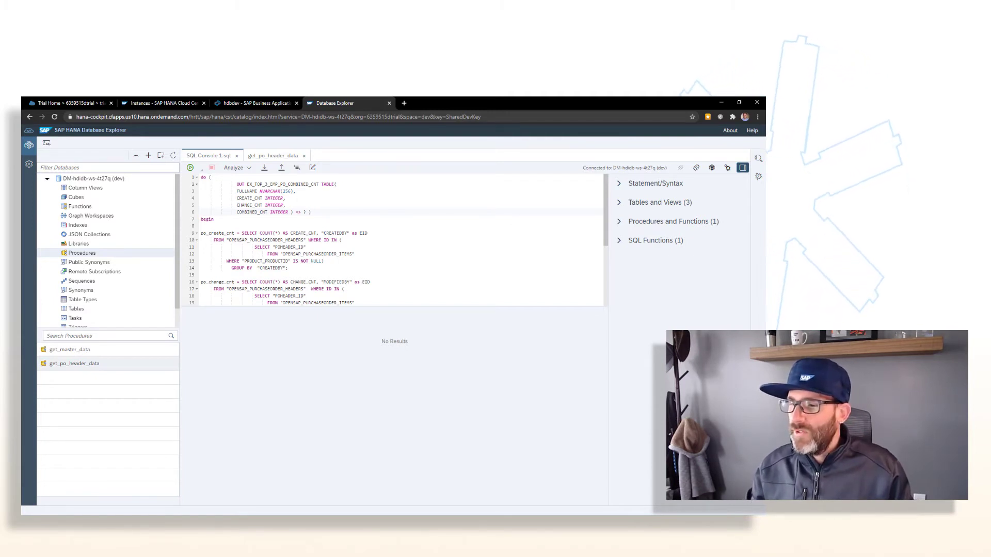
key("BackSpace")
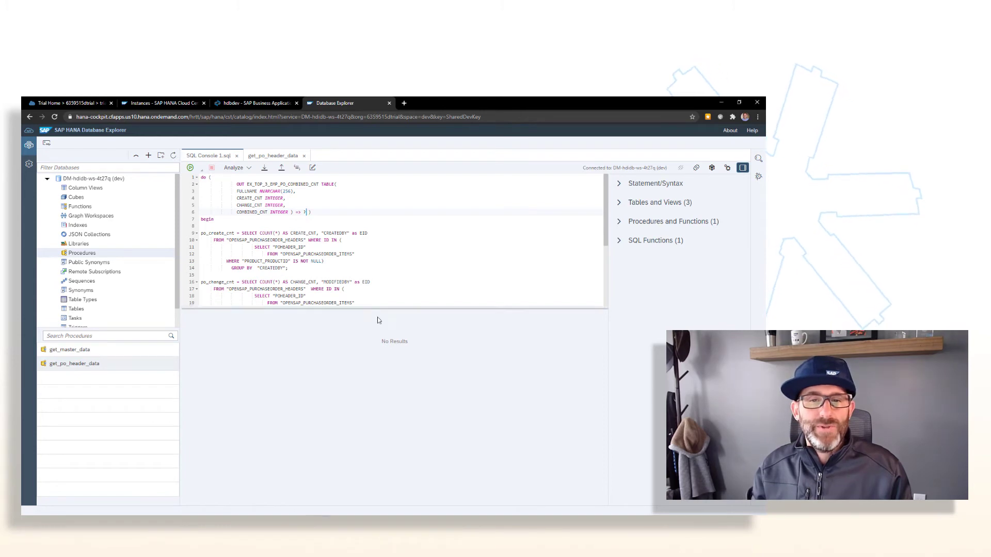
left_click_drag(375, 307, 375, 419)
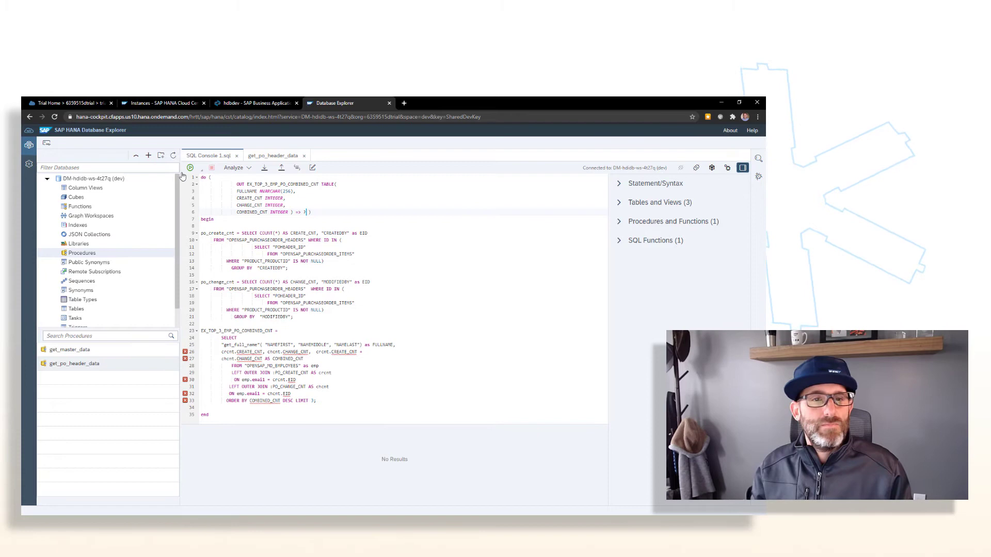
Step: Run the anonymous block and resize the panes to show the three-row employee output
key("F8")
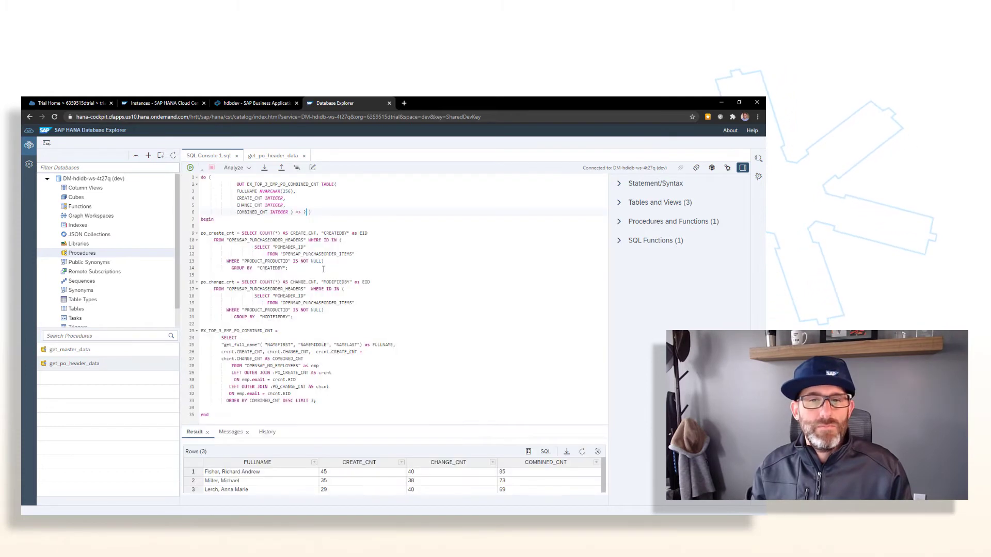
left_click_drag(367, 425, 341, 319)
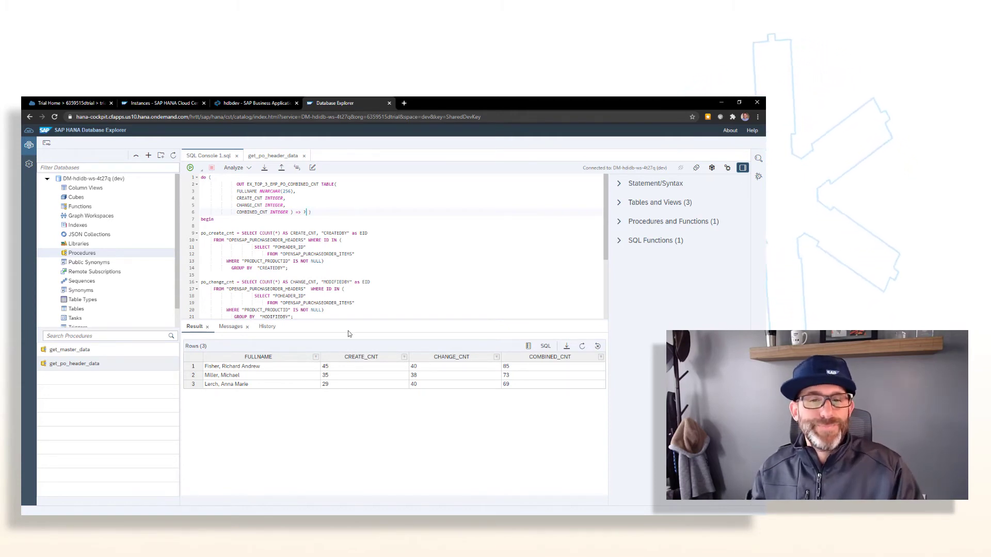
left_click_drag(350, 321, 354, 342)
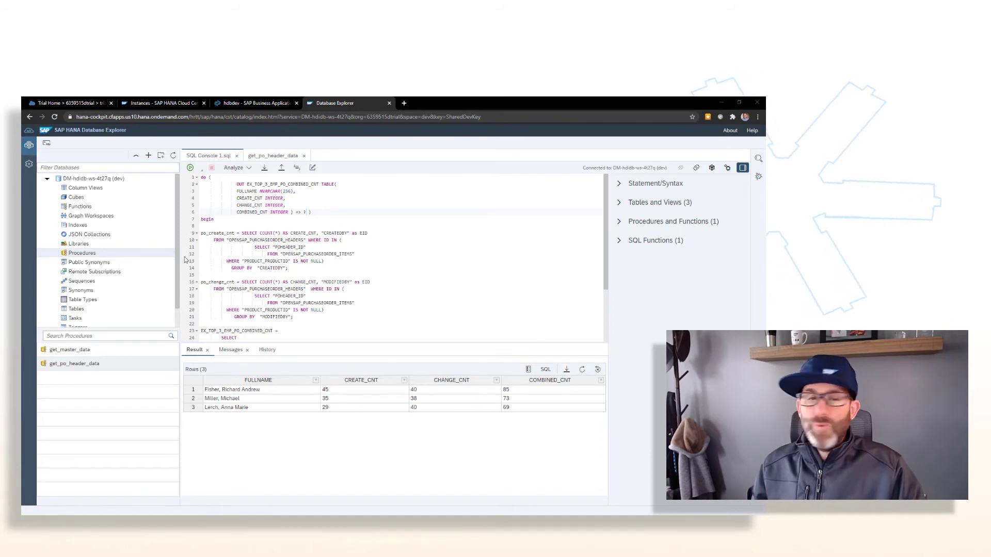
Step: Close both editors and open get_po_header_data for debugging
left_click(238, 157)
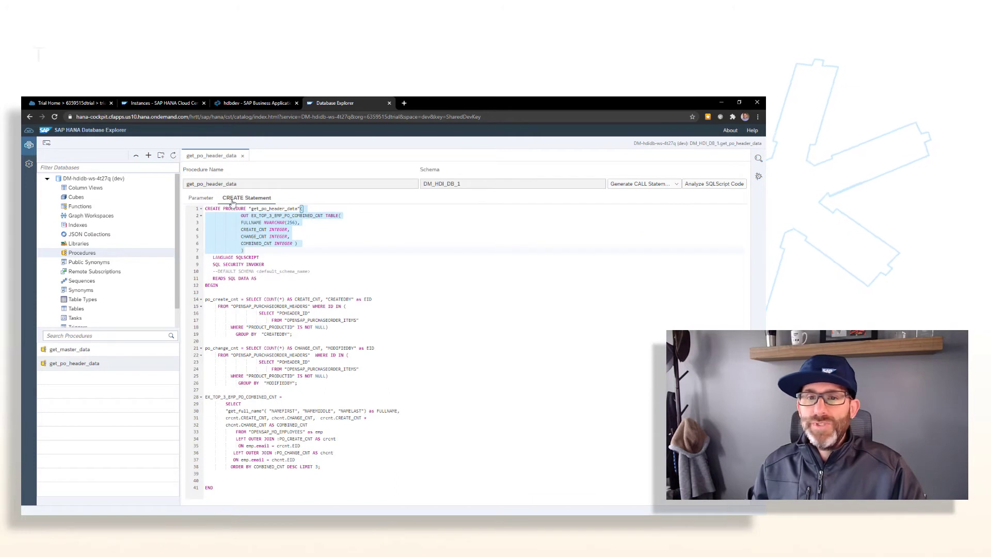
left_click(242, 155)
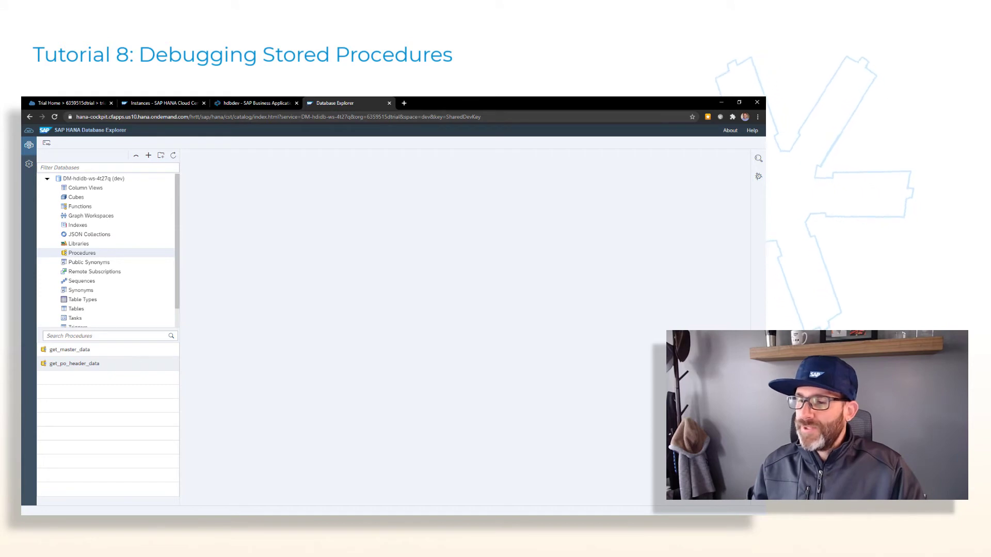
left_click(75, 363)
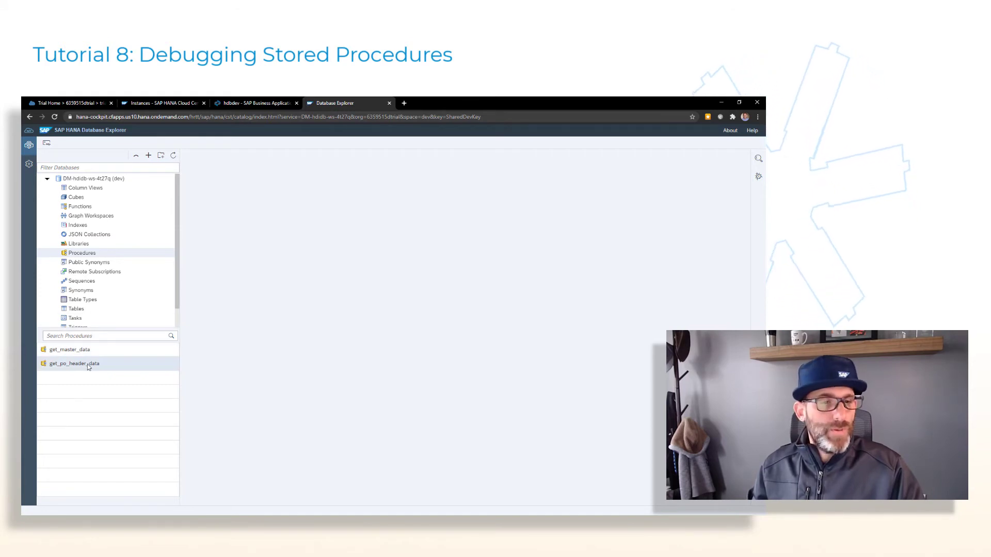
right_click(80, 366)
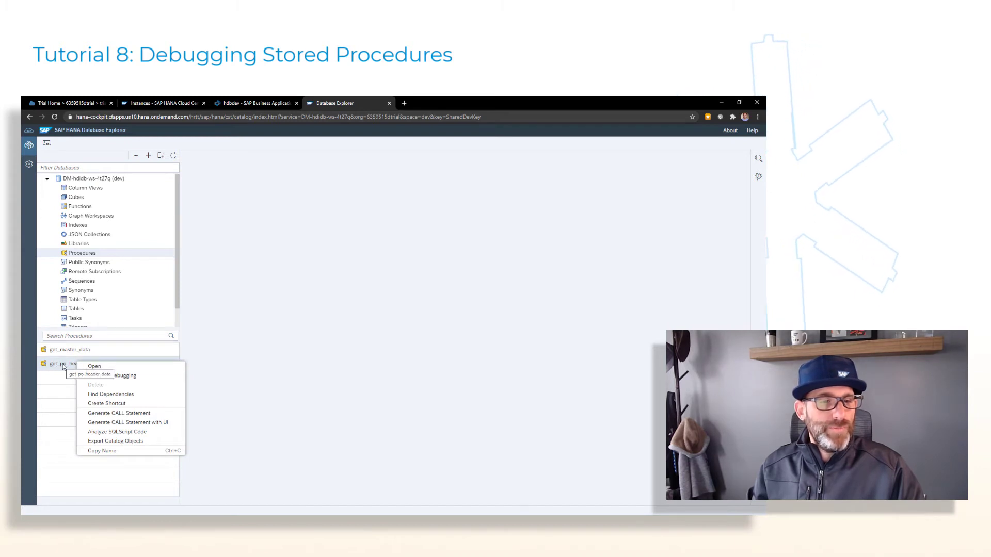
left_click(133, 377)
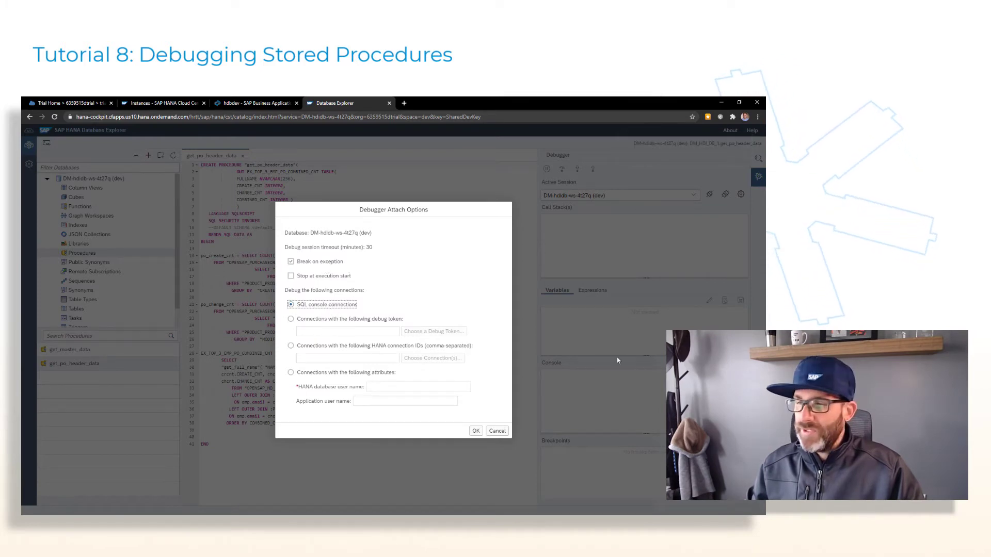
Step: Attach the debugger and set a breakpoint on line 14, the po_create_cnt query
left_click(475, 431)
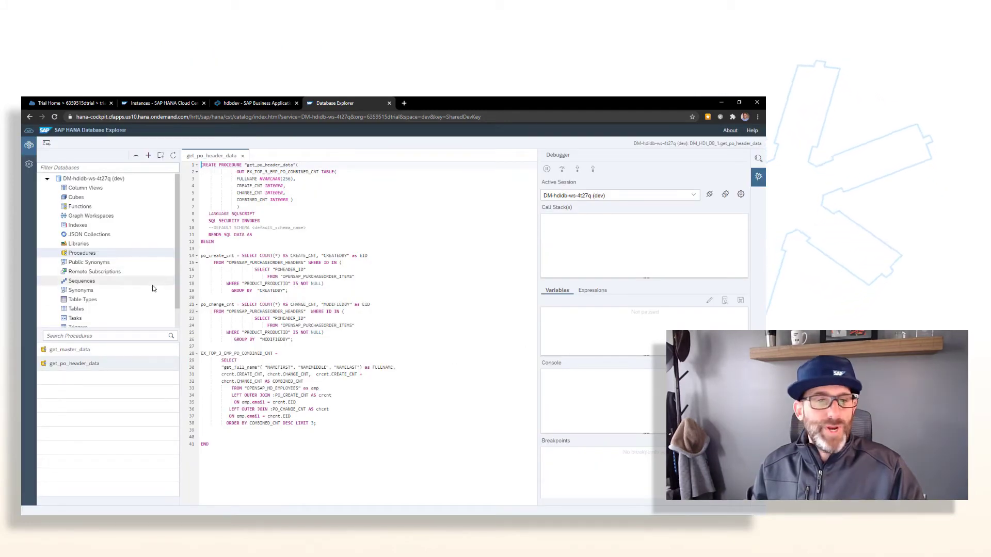
left_click(193, 255)
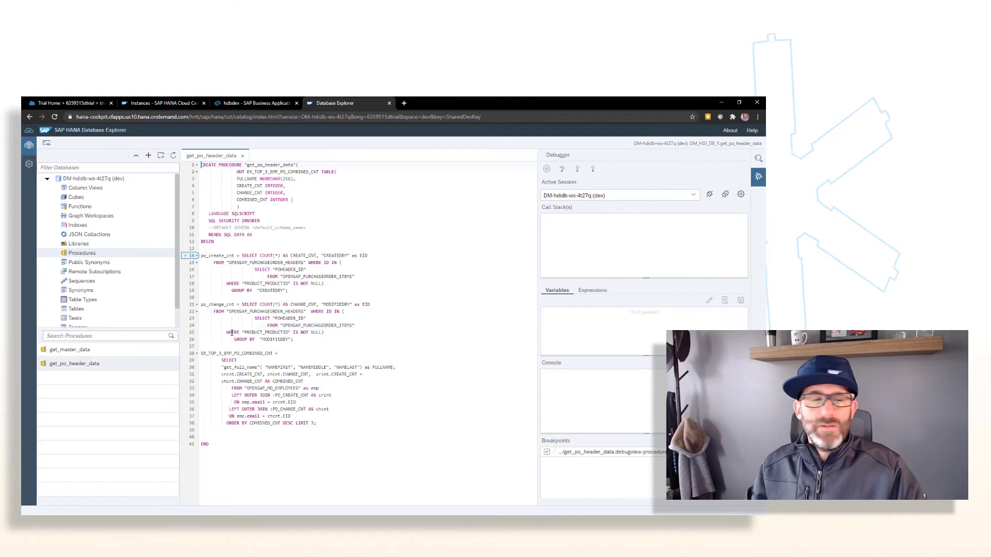
left_click(74, 365)
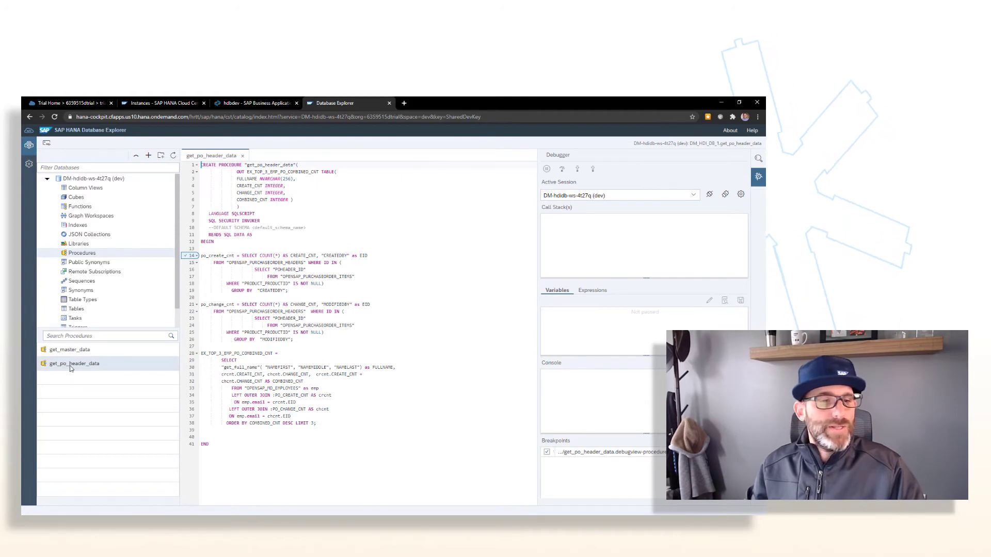
Step: Generate a CALL statement for get_po_header_data and run it to hit the breakpoint
right_click(71, 367)
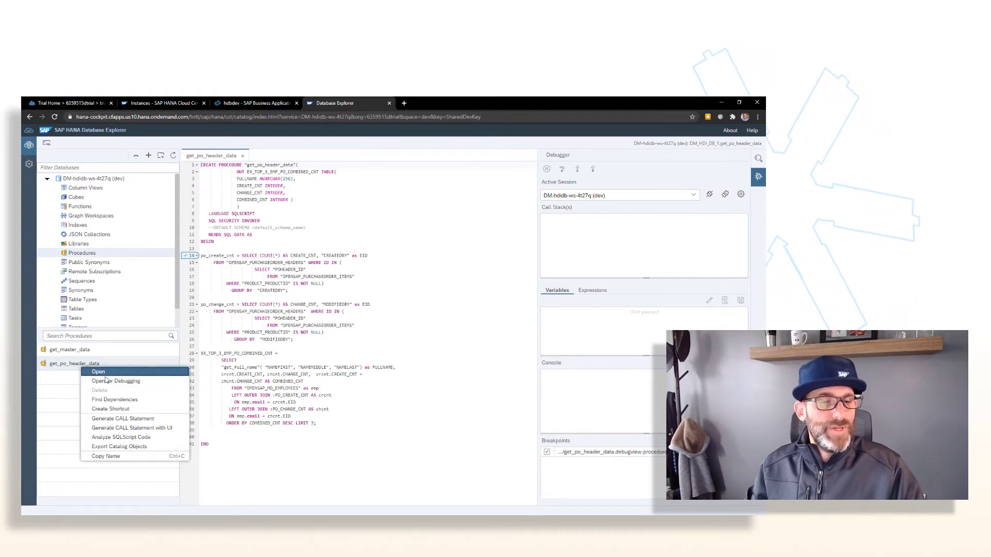
left_click(143, 419)
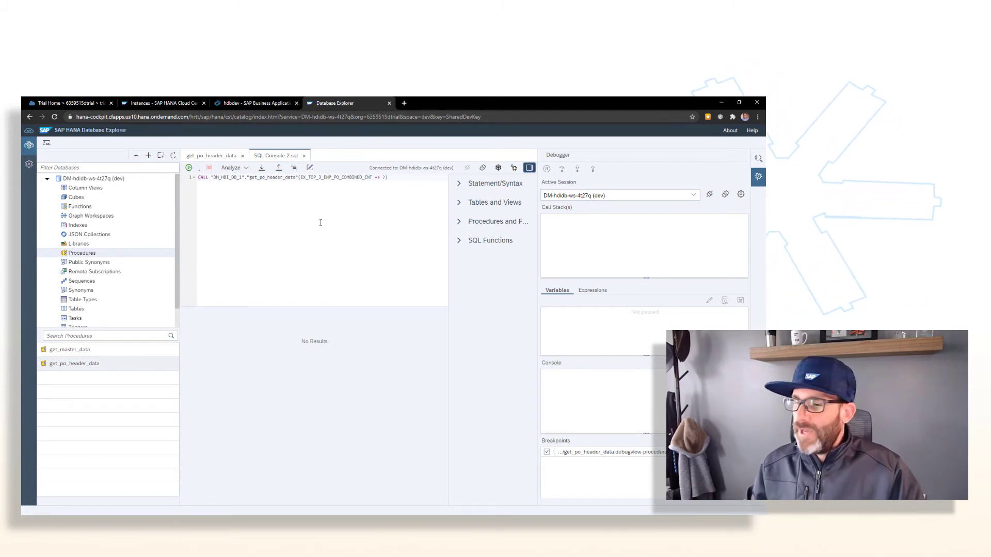
left_click(188, 169)
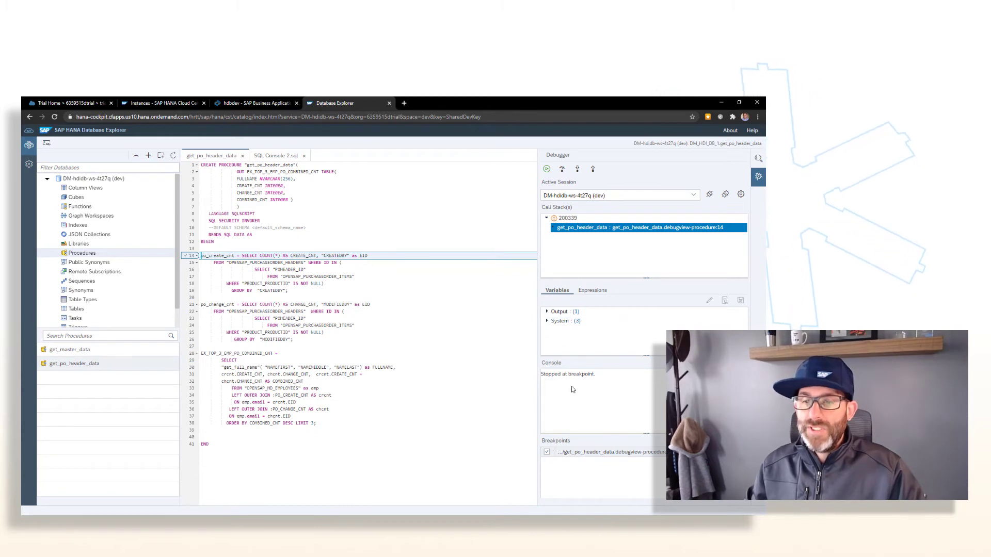
Step: Expand the Output and System variables, showing the empty output table and ROWCOUNT 0
left_click(547, 312)
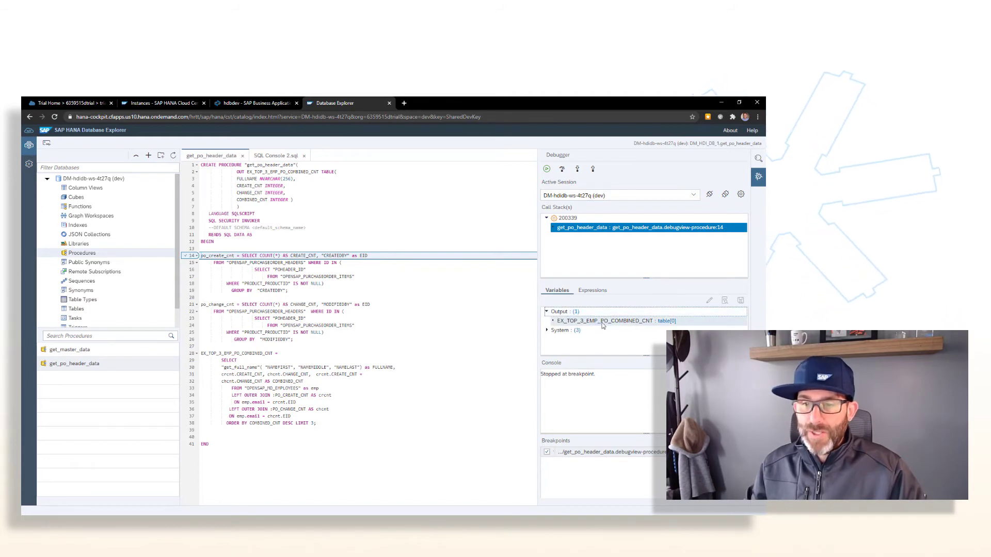
left_click(547, 330)
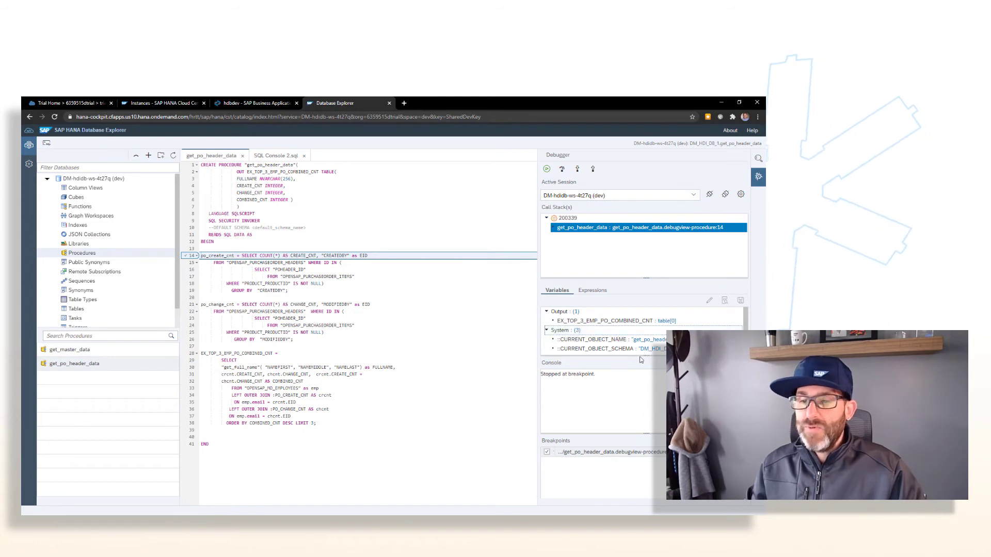
left_click_drag(649, 358, 659, 379)
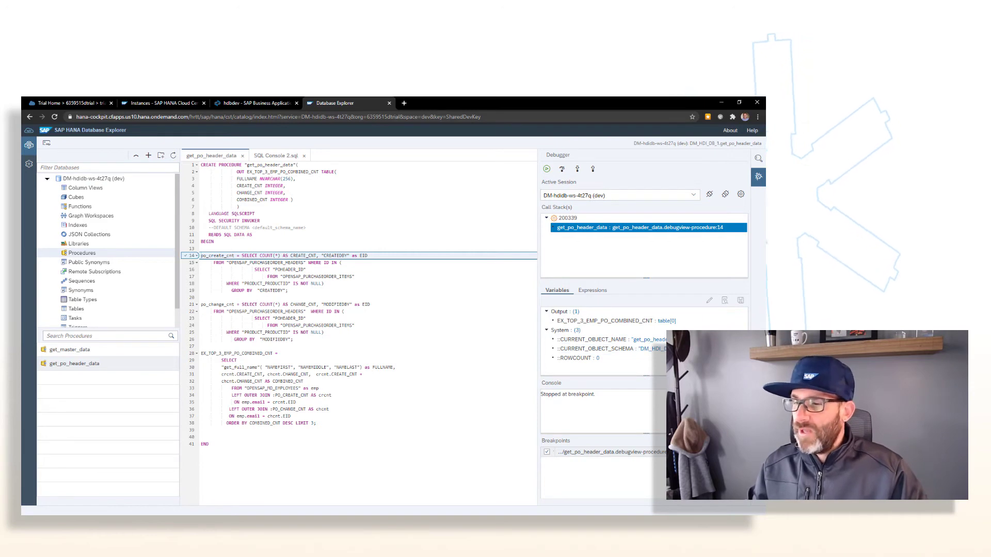
Step: Step over to line 21 and inspect local PO_CREATE_CNT's 33 rows of counts per email
left_click(561, 169)
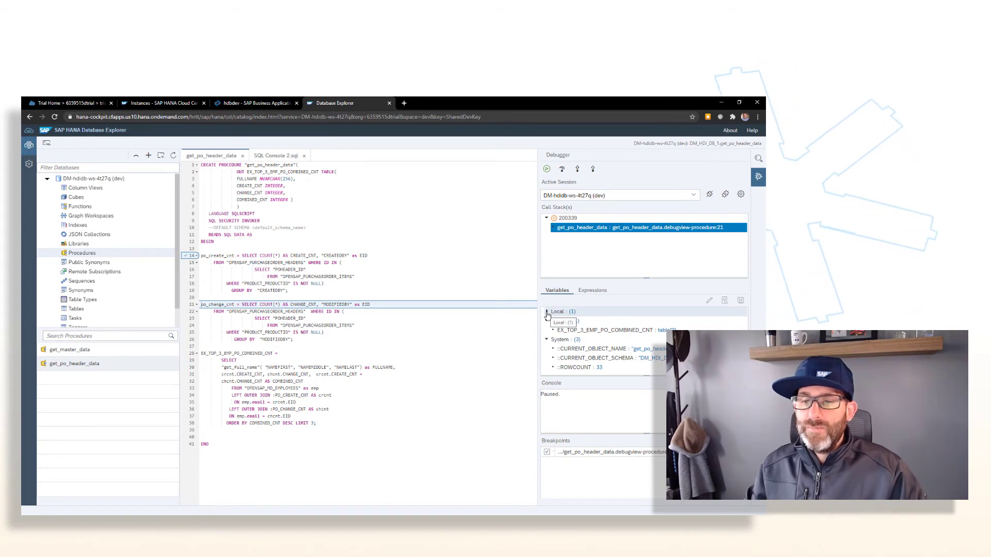
left_click(547, 313)
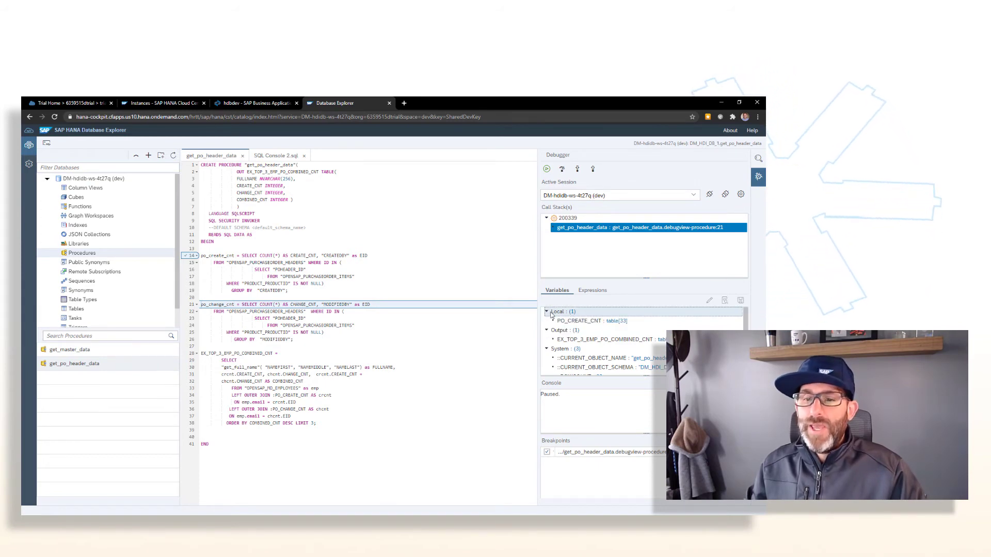
left_click(574, 321)
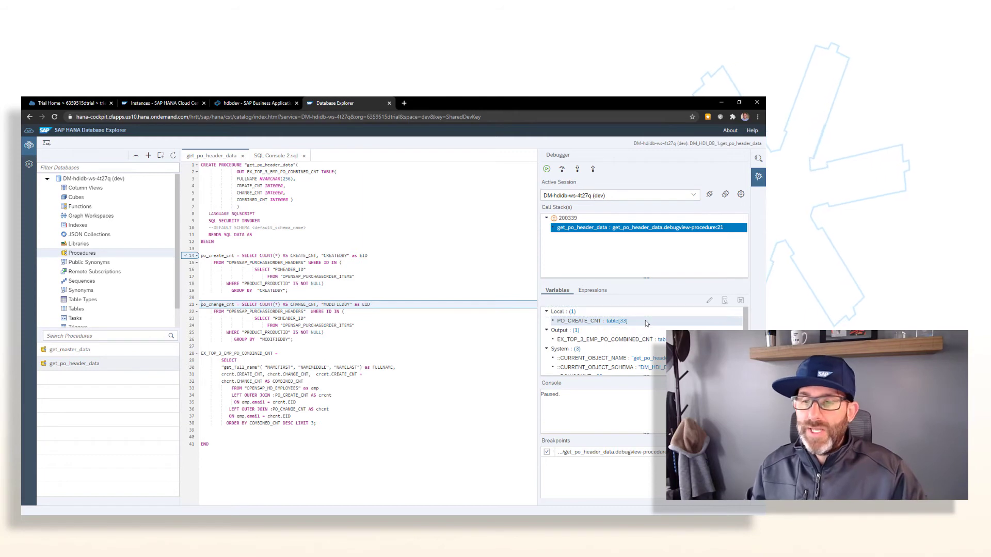
left_click(611, 321)
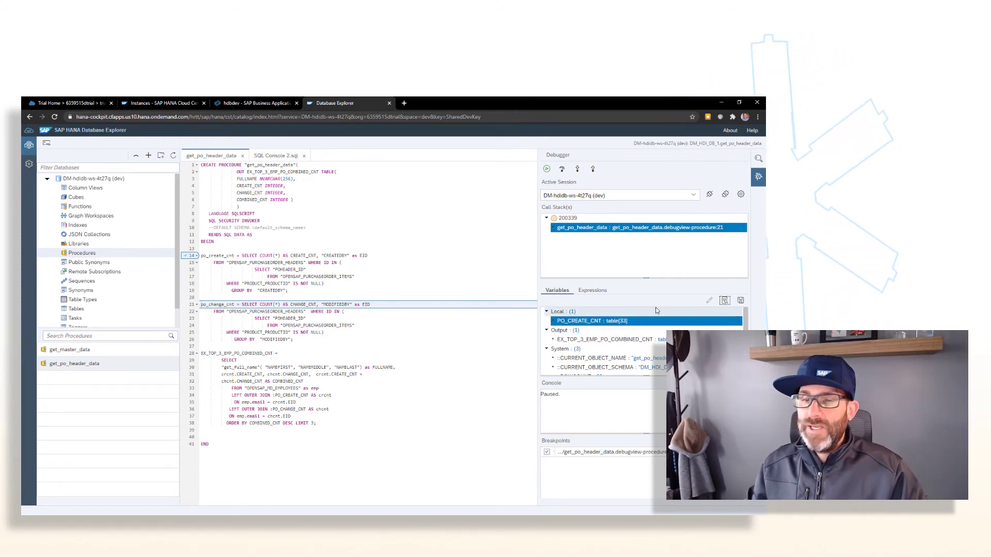
left_click(725, 303)
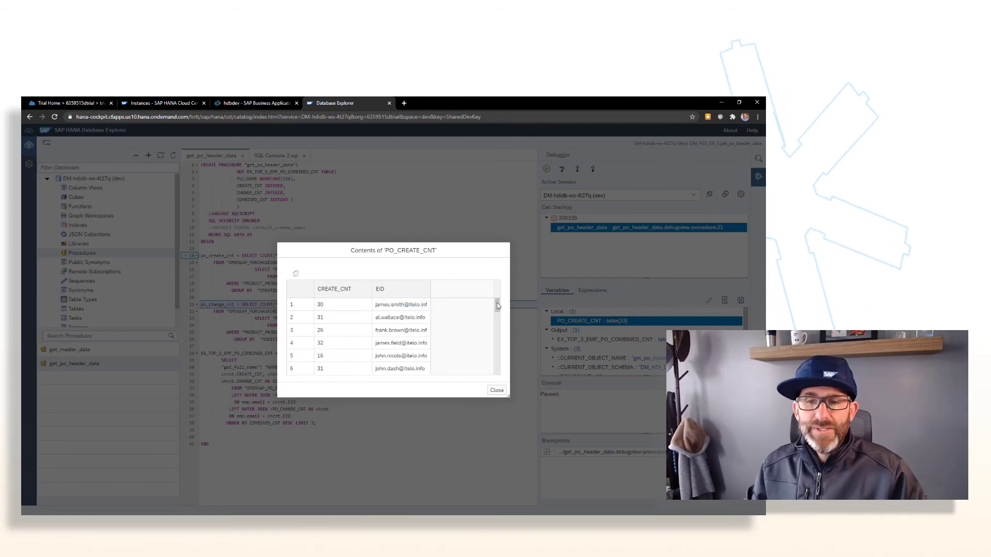
mouse_move(496, 304)
left_mouse_down()
mouse_move(493, 366)
mouse_move(494, 304)
left_mouse_up()
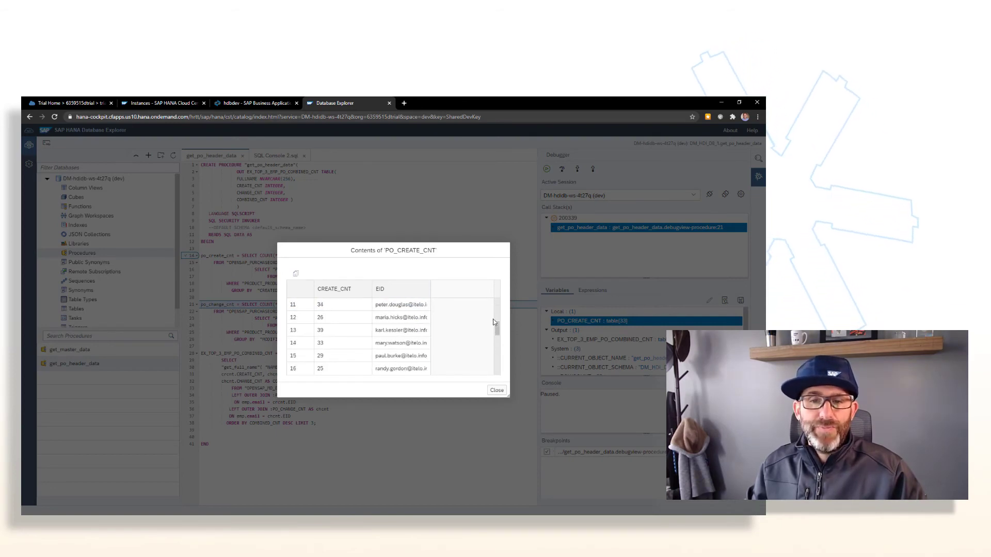
left_click(498, 392)
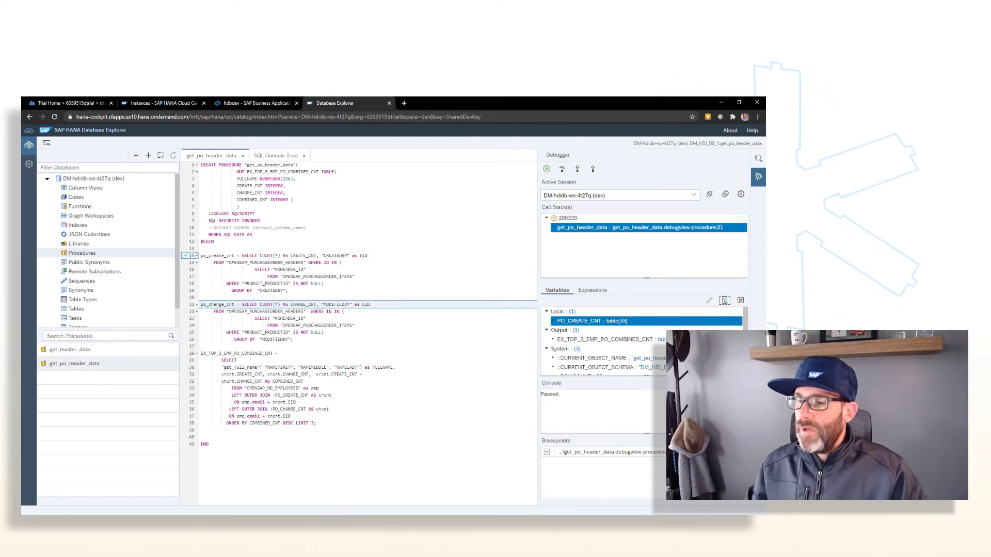
Step: Add a SQLScript watch expression: select * from po_create_cnt where create_cnt < 30
left_click(595, 291)
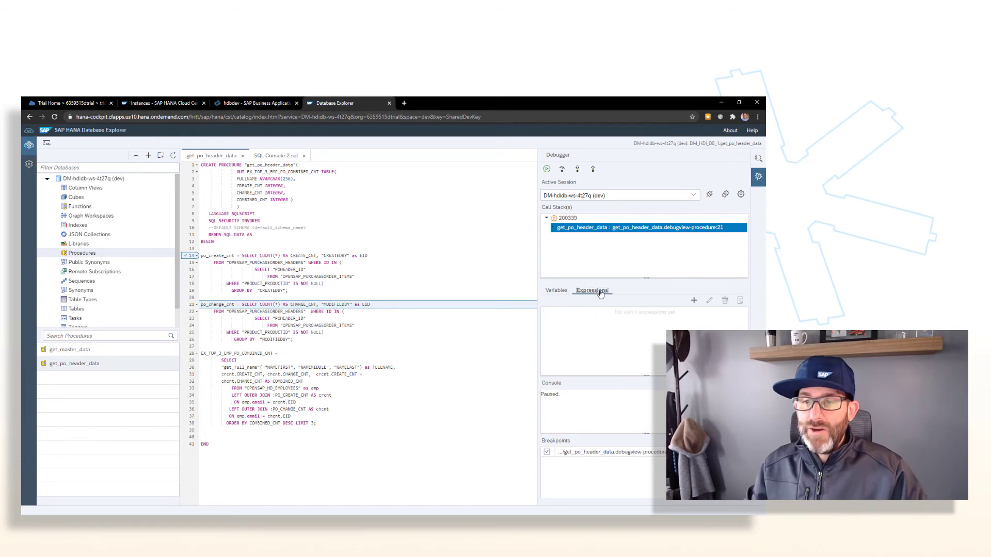
left_click(695, 302)
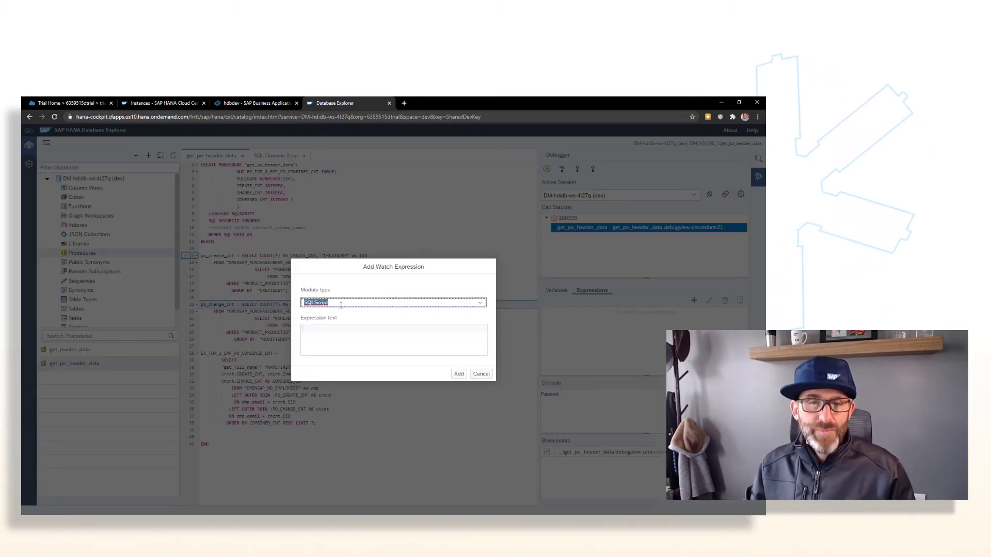
left_click(348, 333)
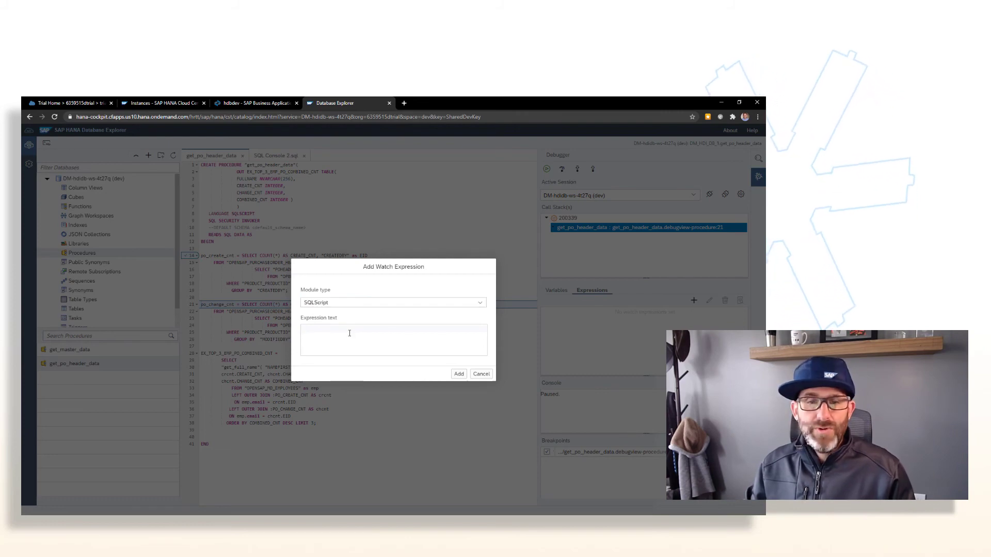
type(":")
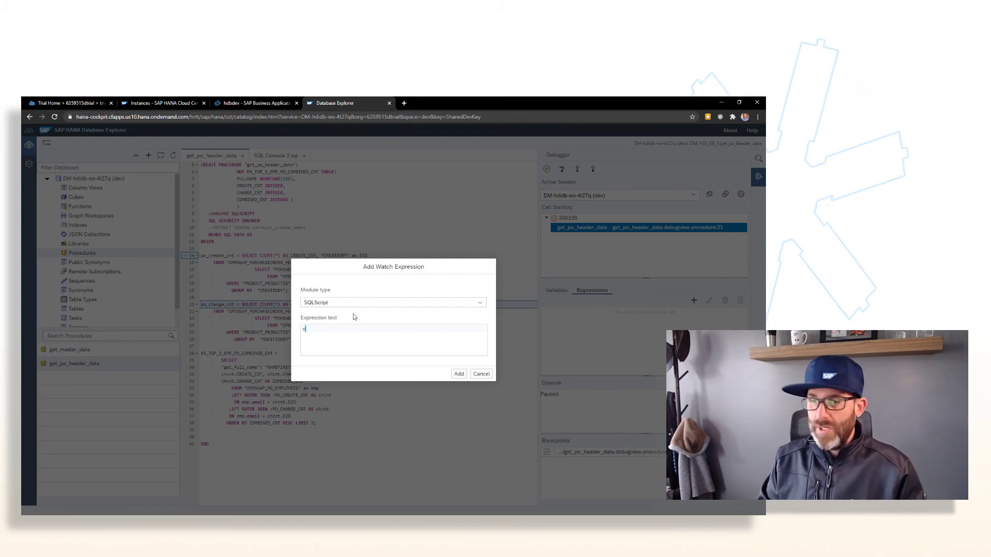
type("elect * from po_create_cnt")
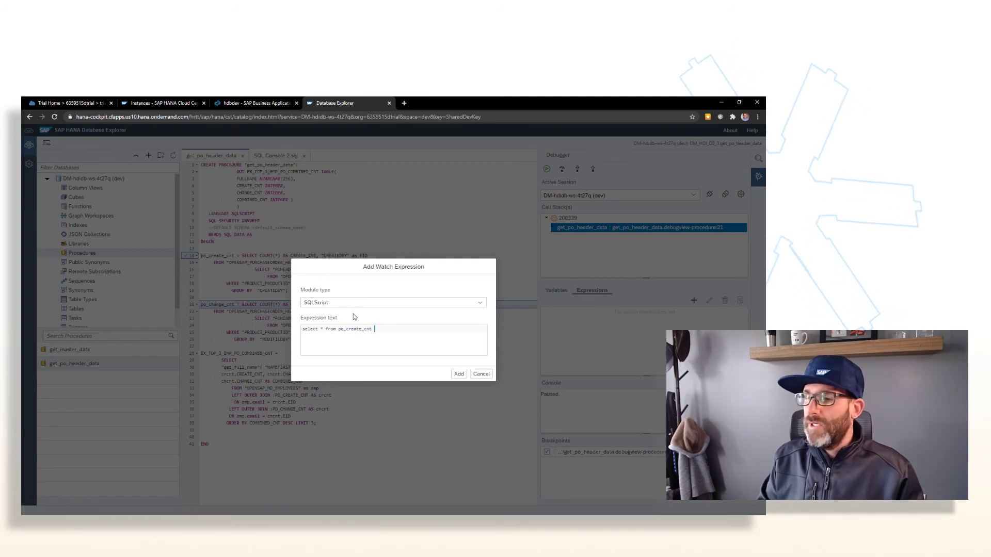
type("where create_cn")
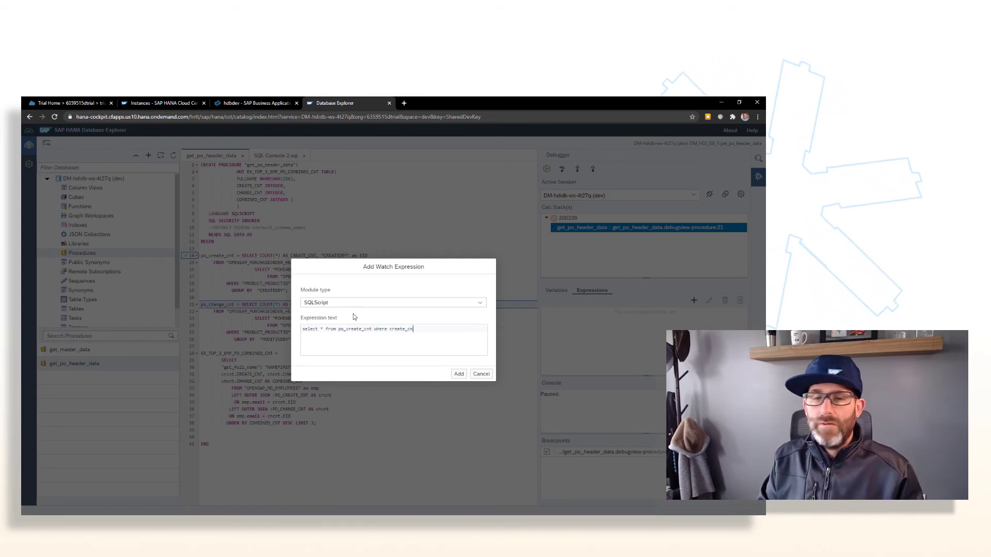
type("t < ")
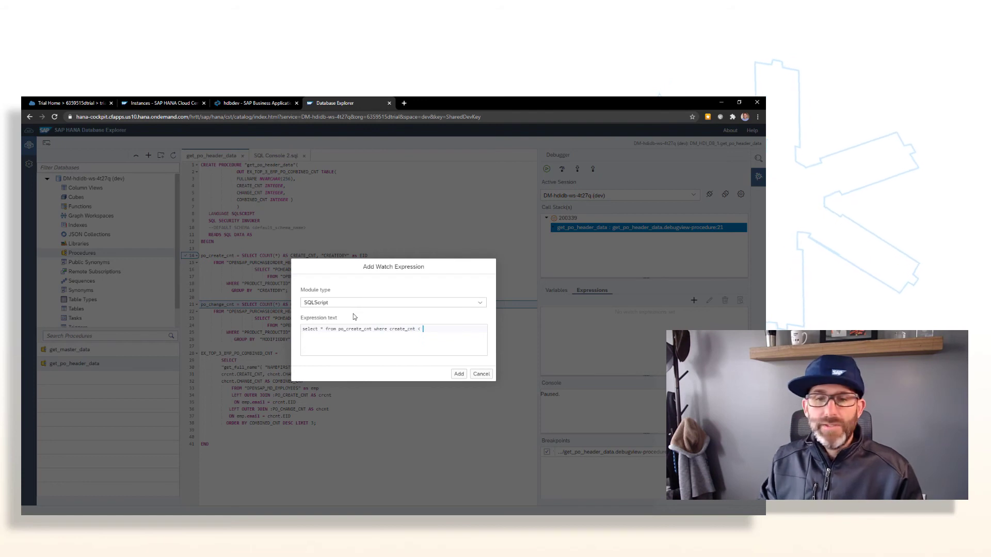
type("30")
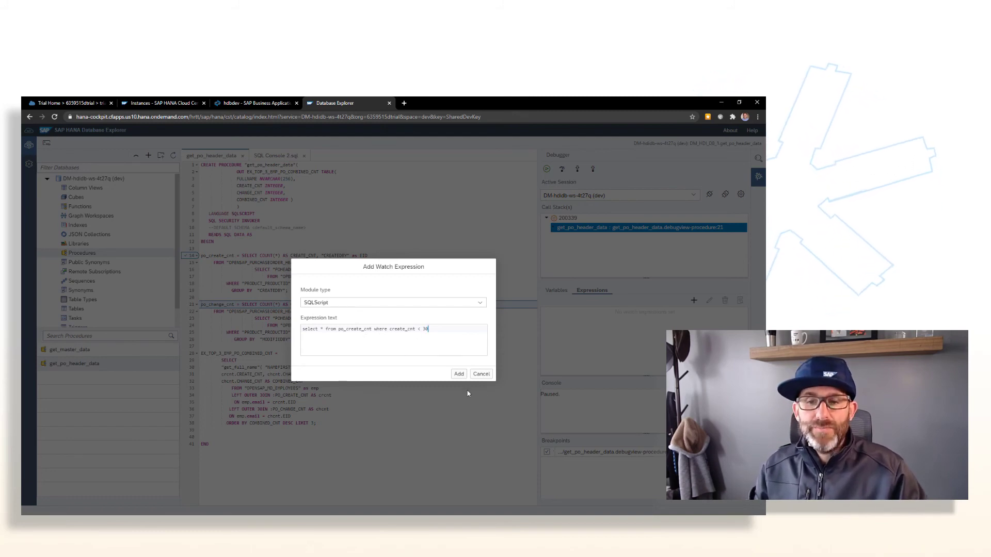
Step: Inspect the watch expression's 15 rows of create counts under 30, then return to the Variables list showing PO_CREATE_CNT with 33 rows
left_click(459, 374)
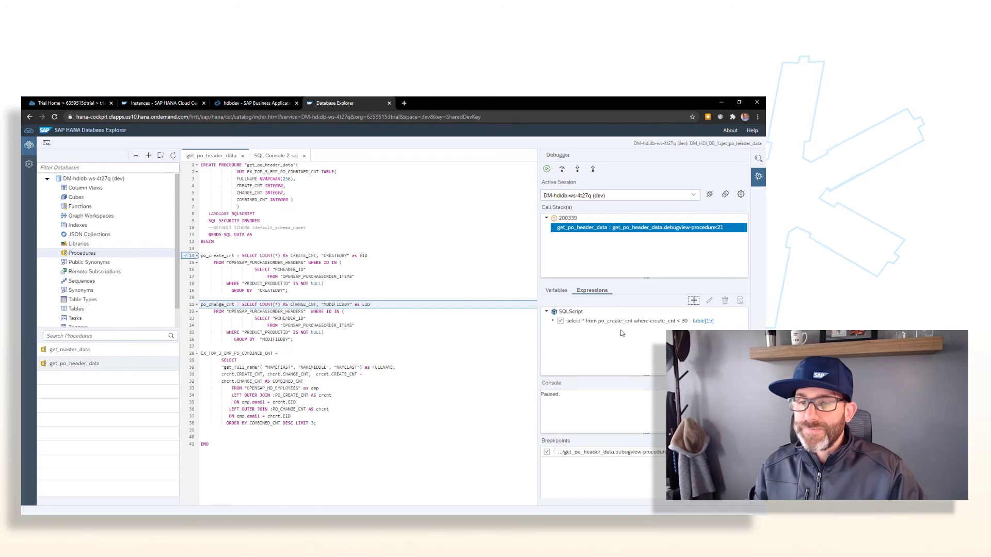
left_click(628, 322)
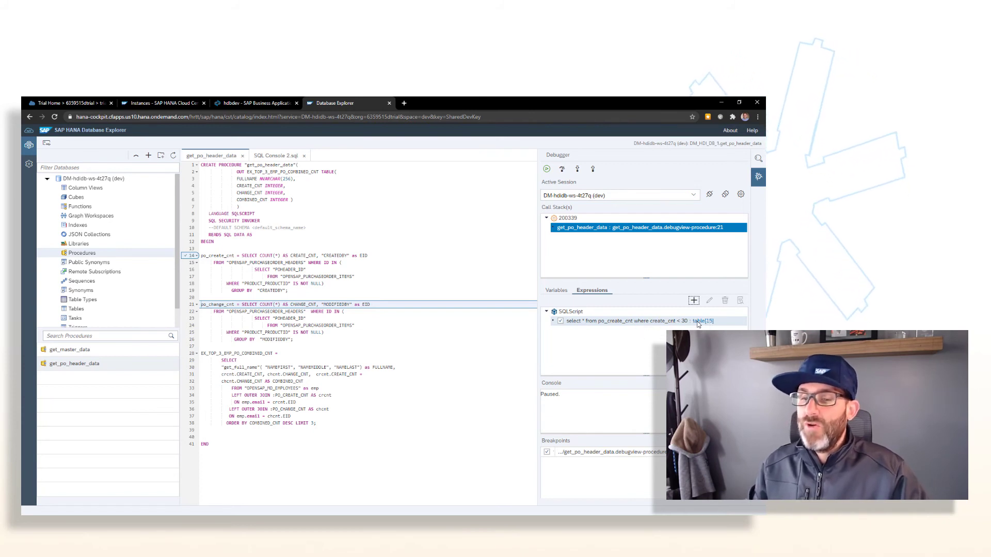
left_click(699, 322)
left_click(555, 320)
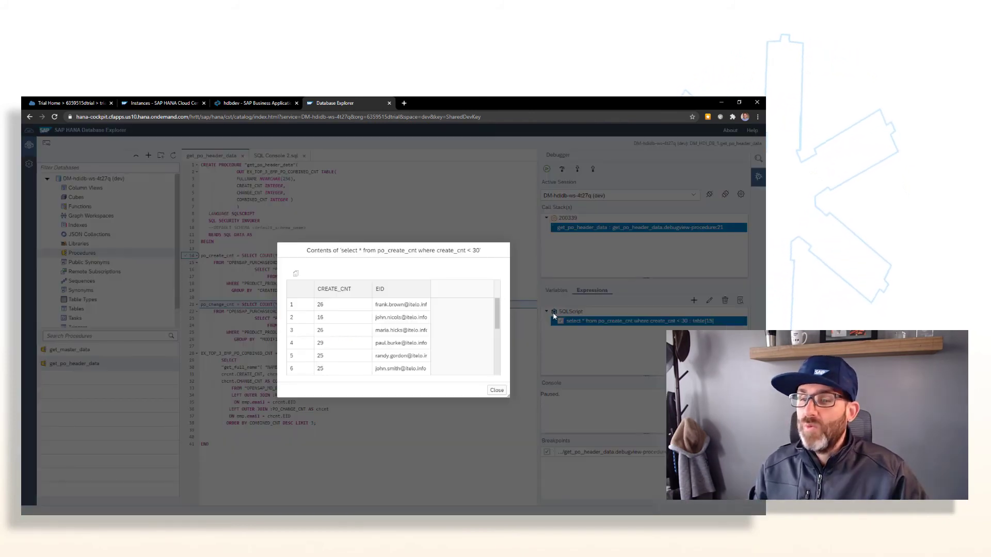
left_click(401, 317)
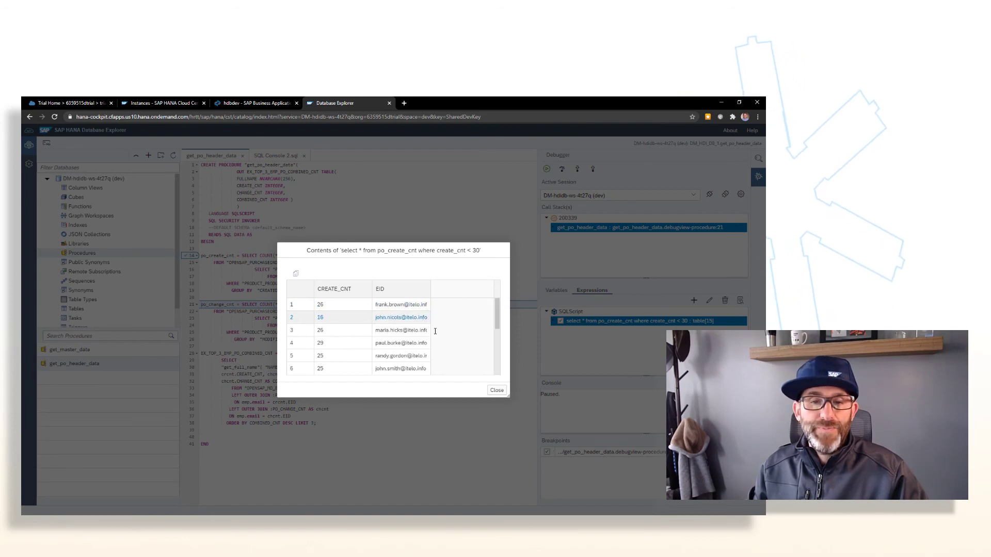
left_click(496, 390)
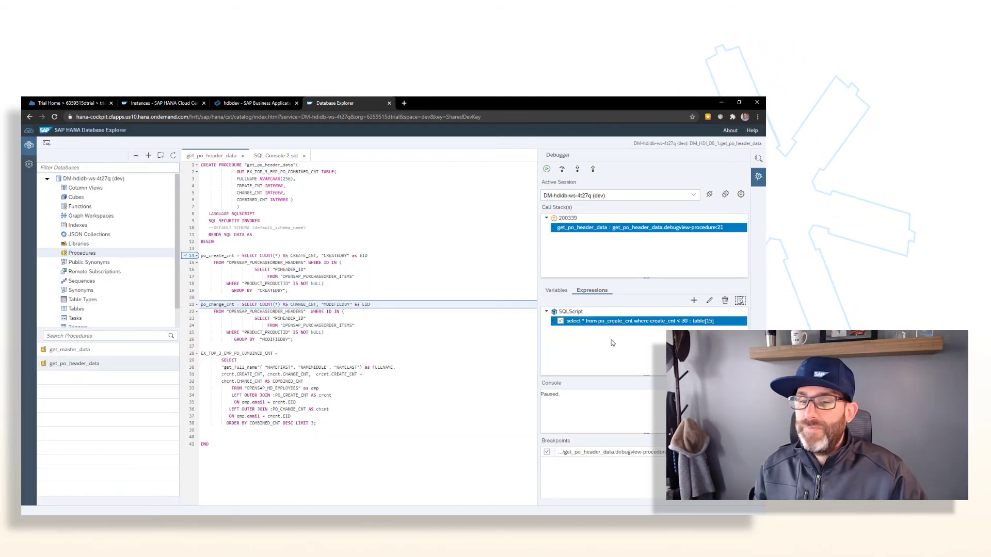
left_click(557, 290)
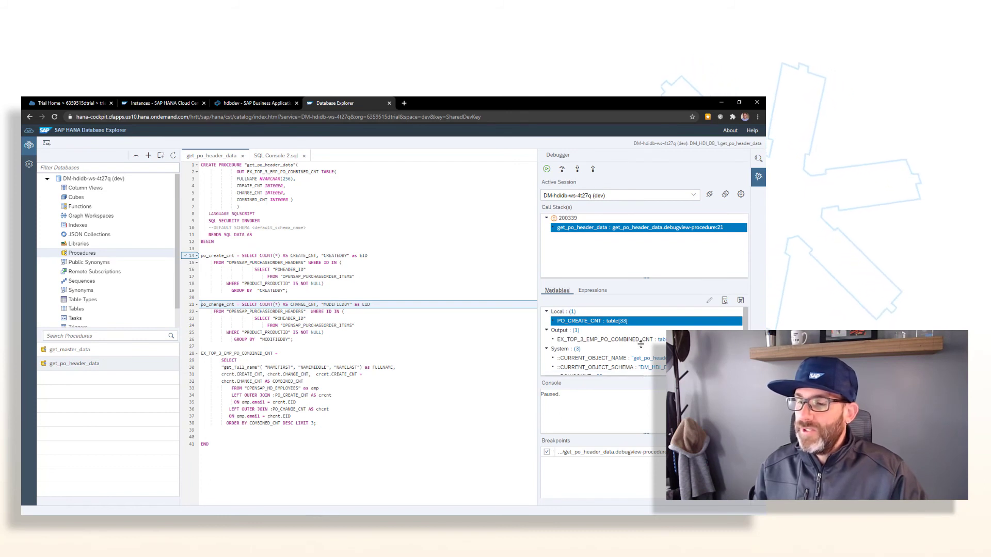
Step: Step over twice to pause at the procedure's END on line 41
left_click(564, 171)
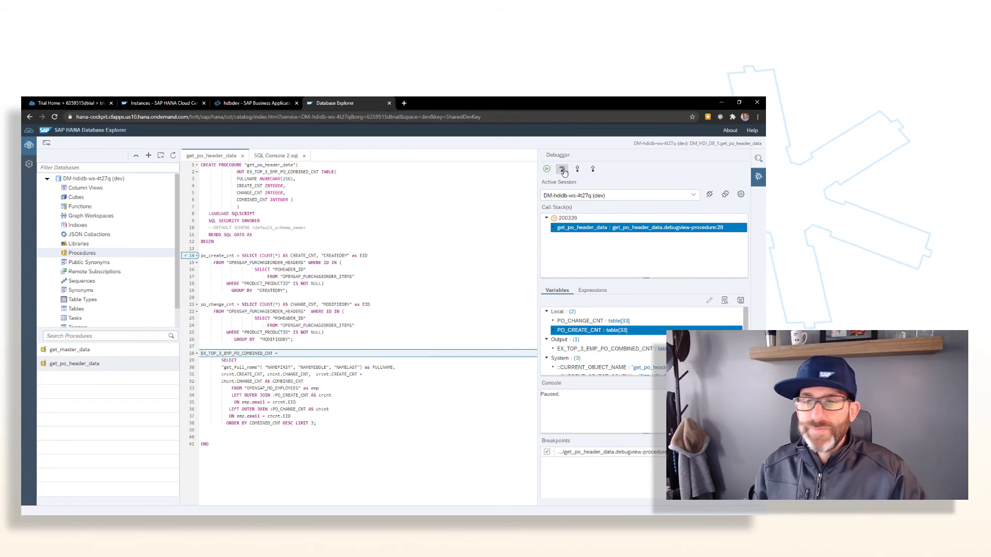
left_click(563, 170)
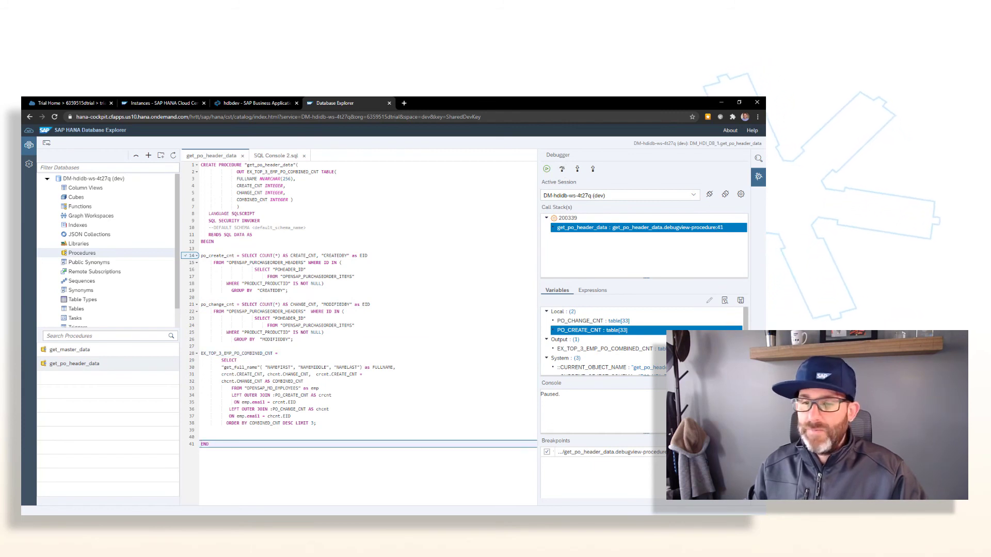
left_click_drag(630, 378, 631, 405)
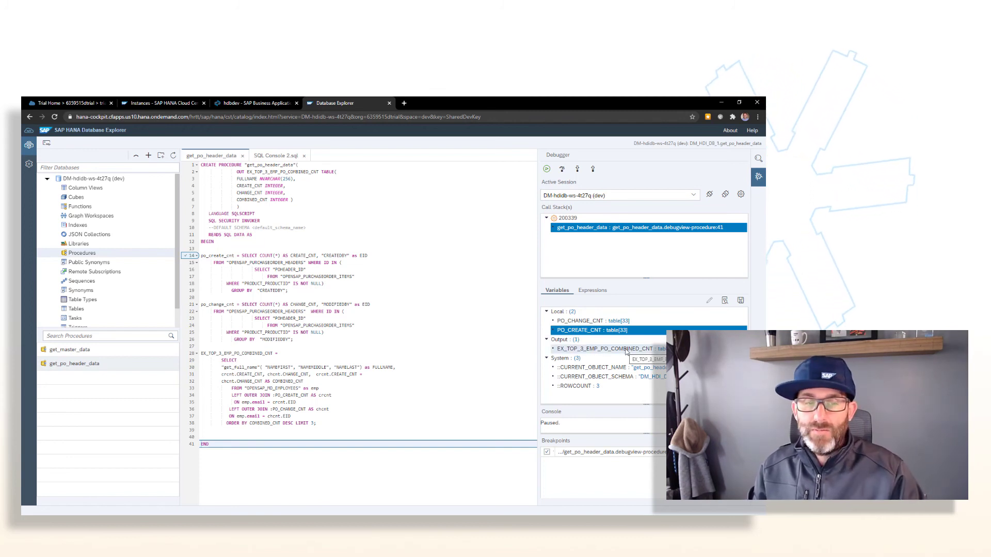
Step: Inspect EX_TOP_3_EMP_PO_COMBINED_CNT, holding three employees' create, change and combined counts
left_click(627, 349)
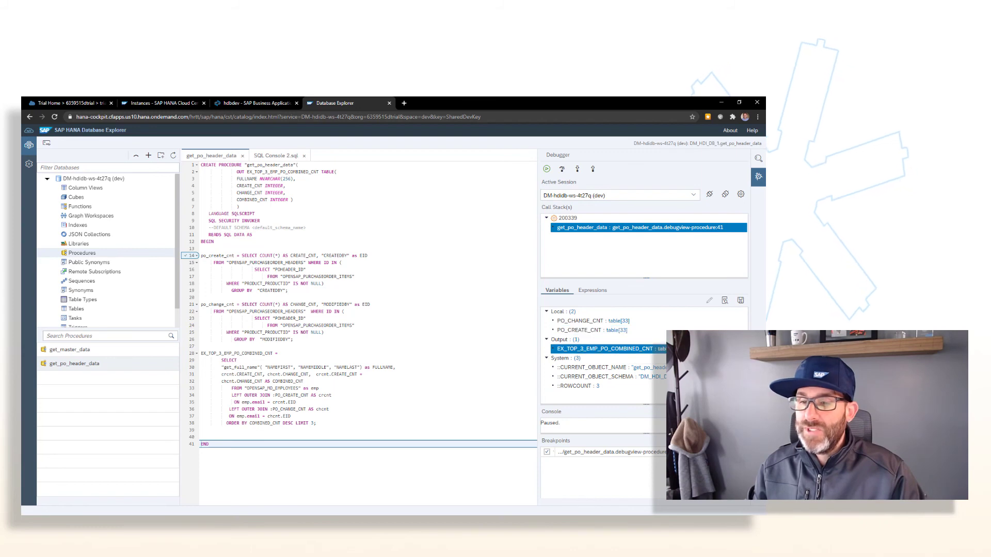
left_click(725, 300)
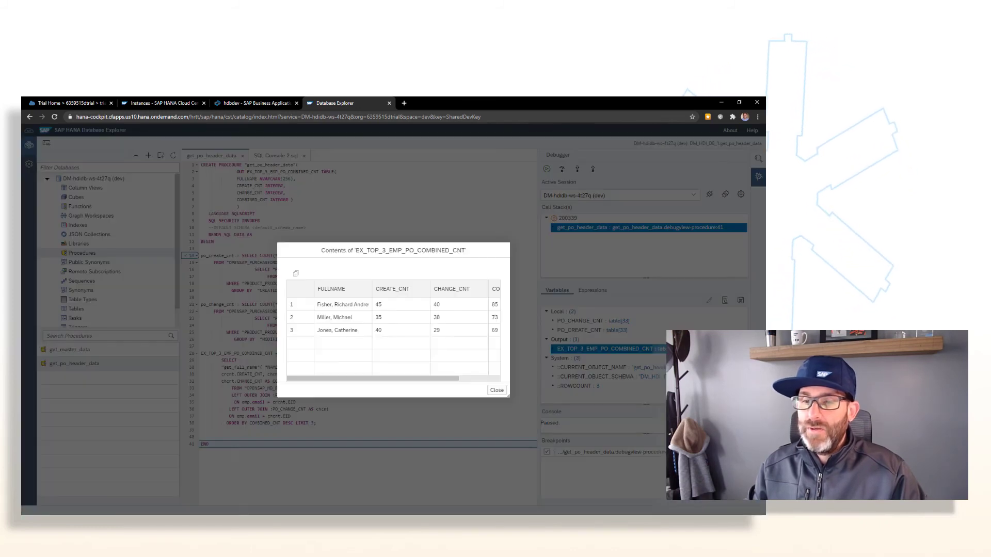
mouse_move(379, 380)
left_mouse_down()
mouse_move(409, 383)
mouse_move(364, 380)
left_mouse_up()
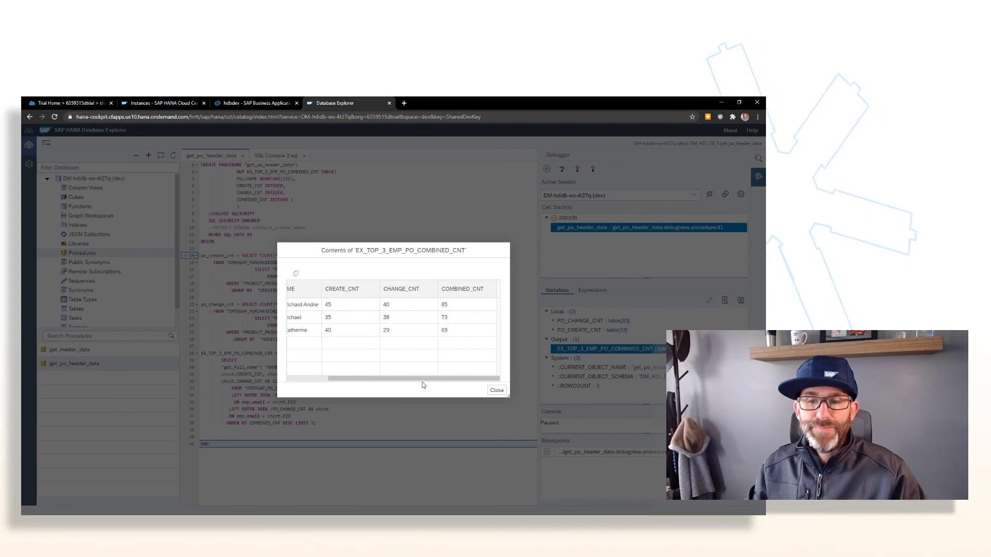
left_click(496, 392)
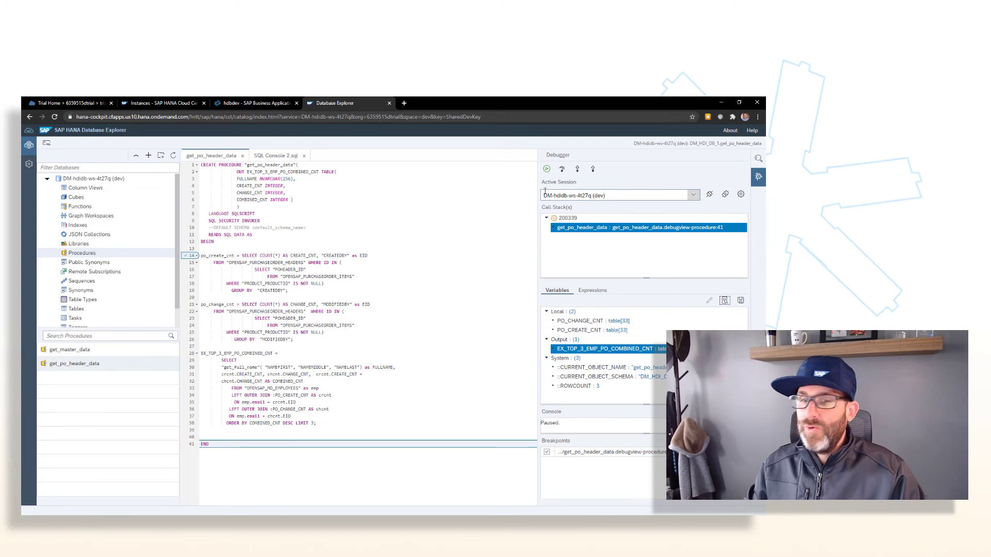
Step: Resume execution to finish the procedure and view the three employee result rows in SQL Console 2.sql
left_click(547, 170)
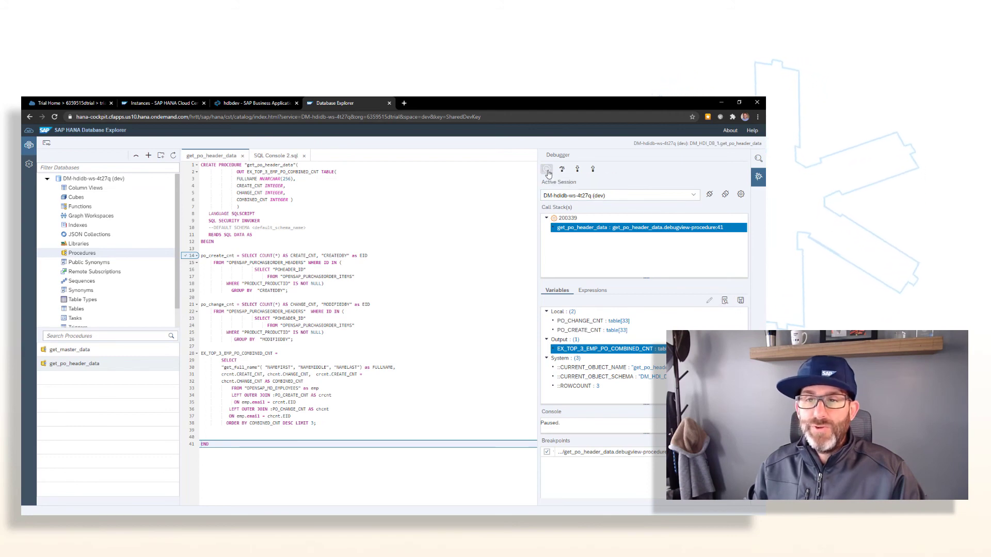
left_click(264, 156)
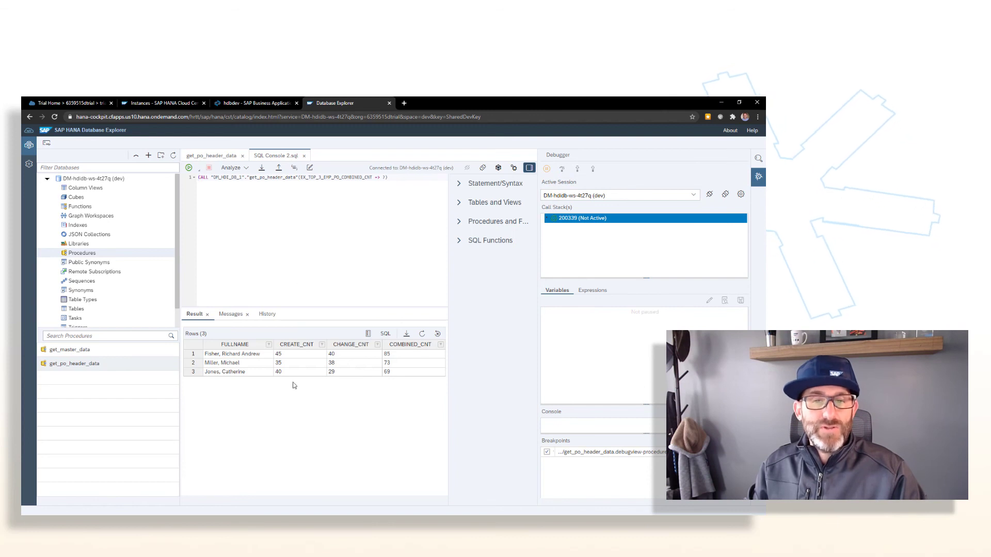